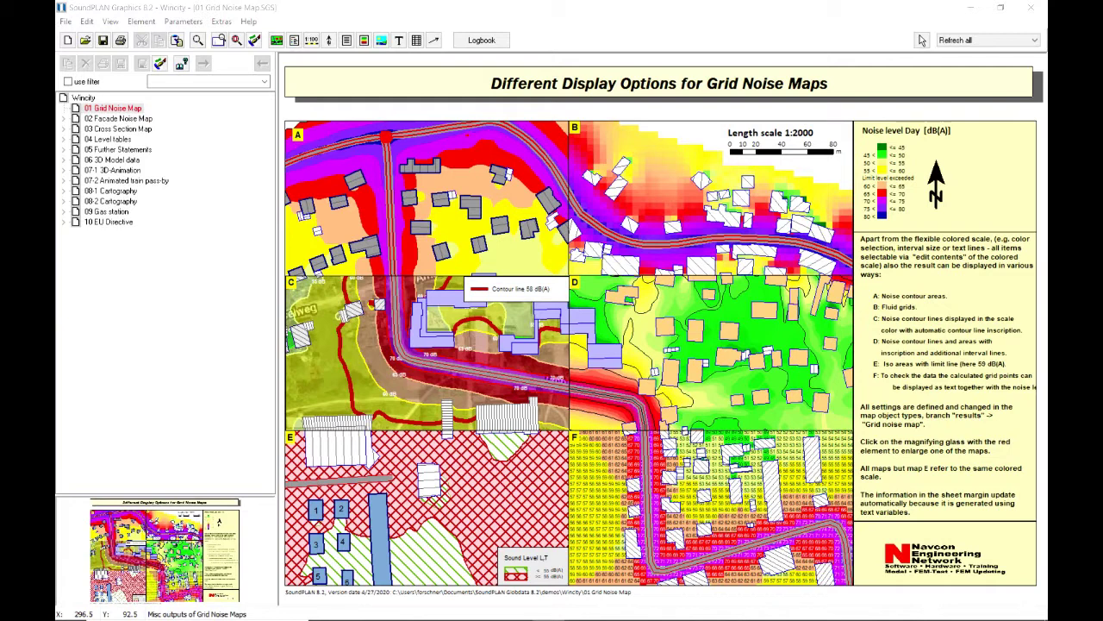
Select the 02 Facade Noise Map sheet in the Sheet manager tree
click(111, 120)
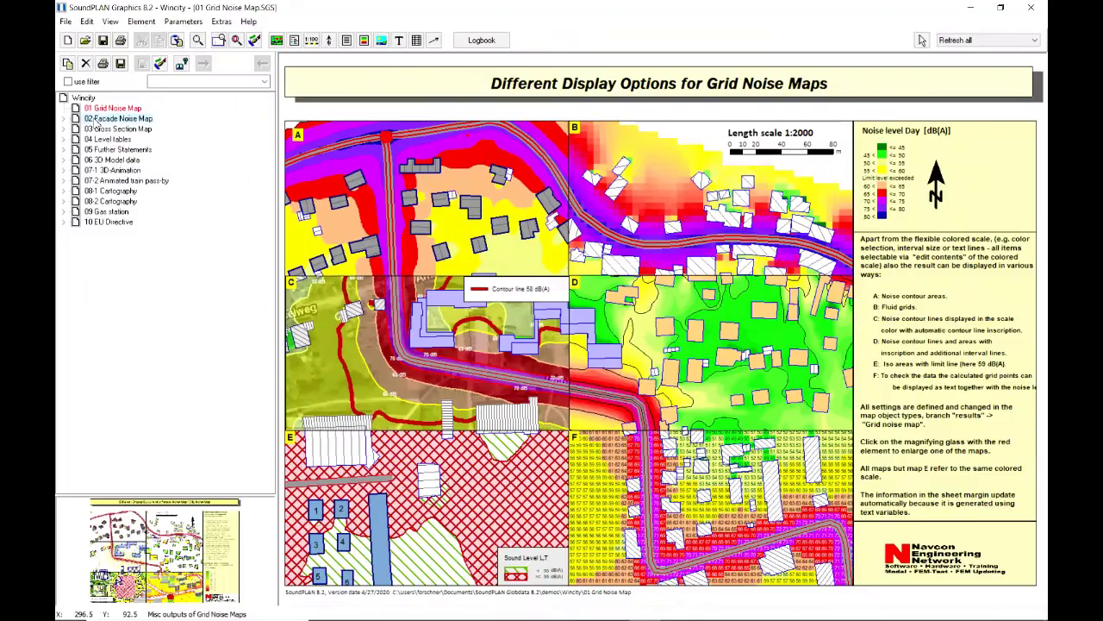
Load the 02 Facade Noise Map sheet from the Sheet manager
click(66, 21)
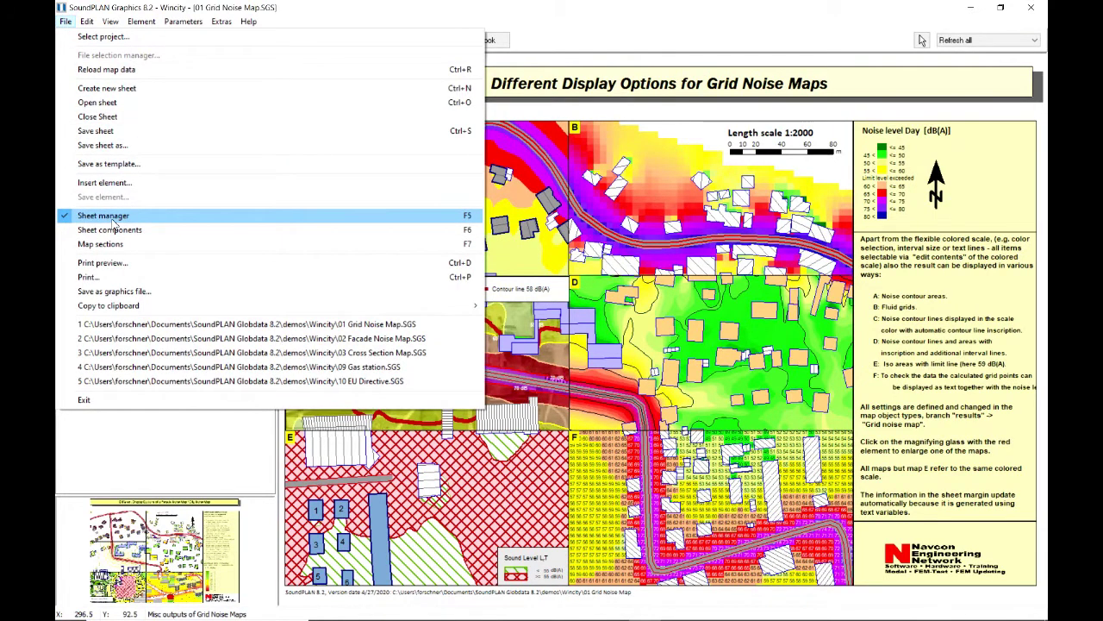
click(257, 7)
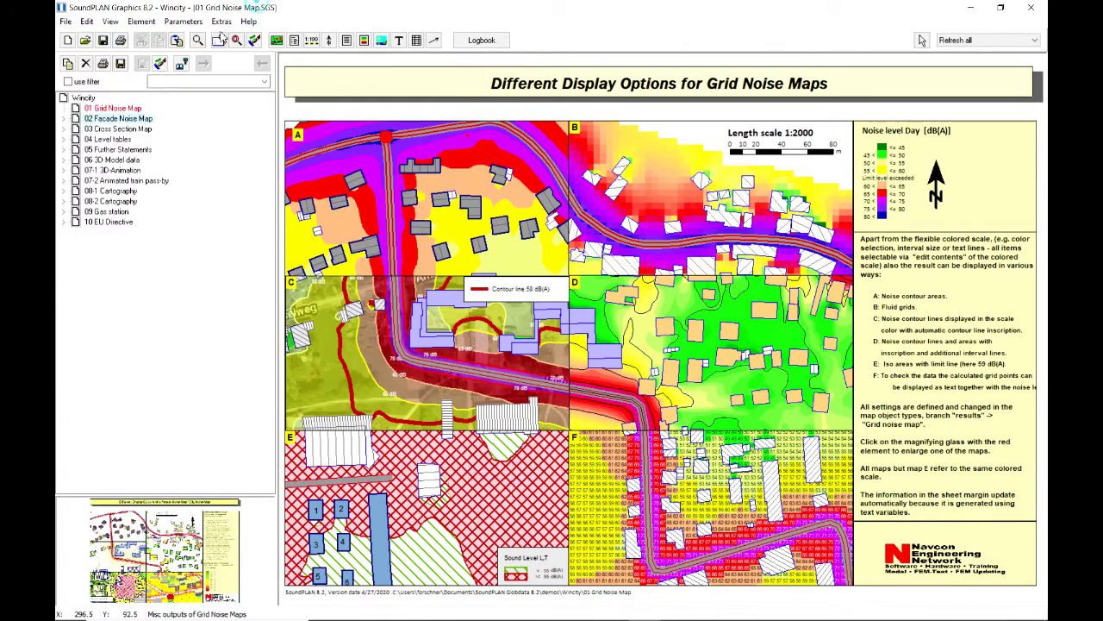
double_click(105, 120)
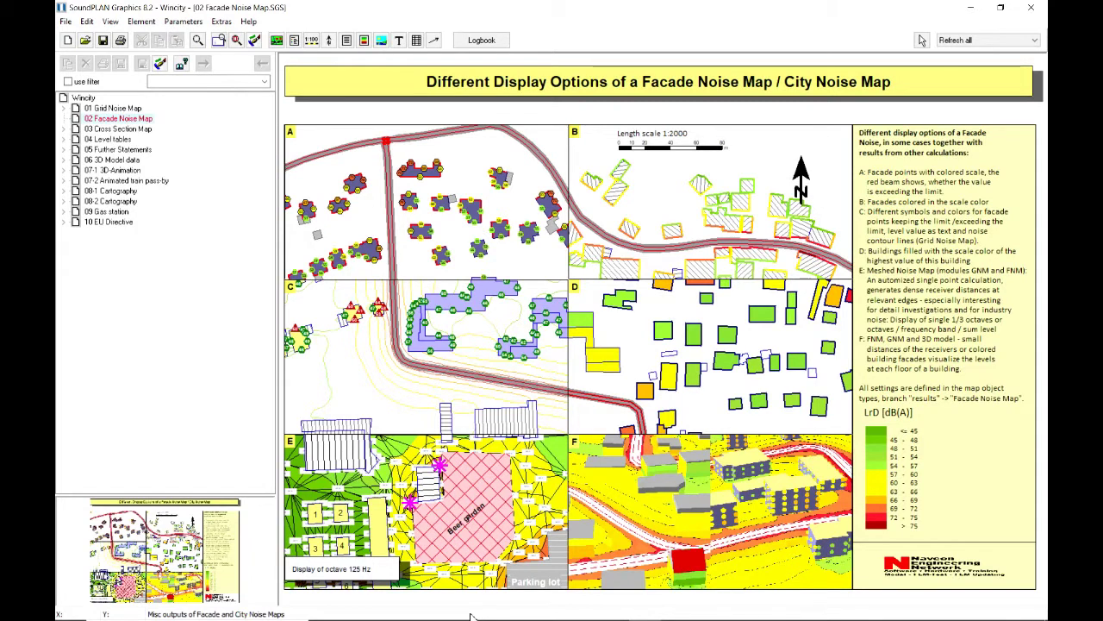
List the sheet components and inspect Textbox5, the legend text box and the Navcon Logo
click(66, 22)
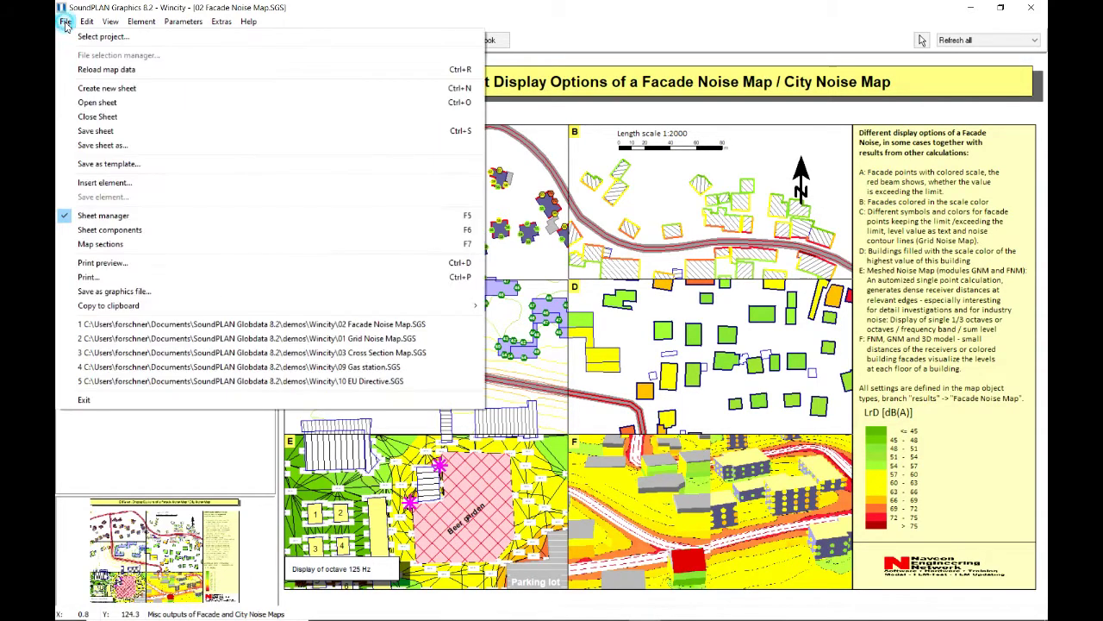
click(112, 231)
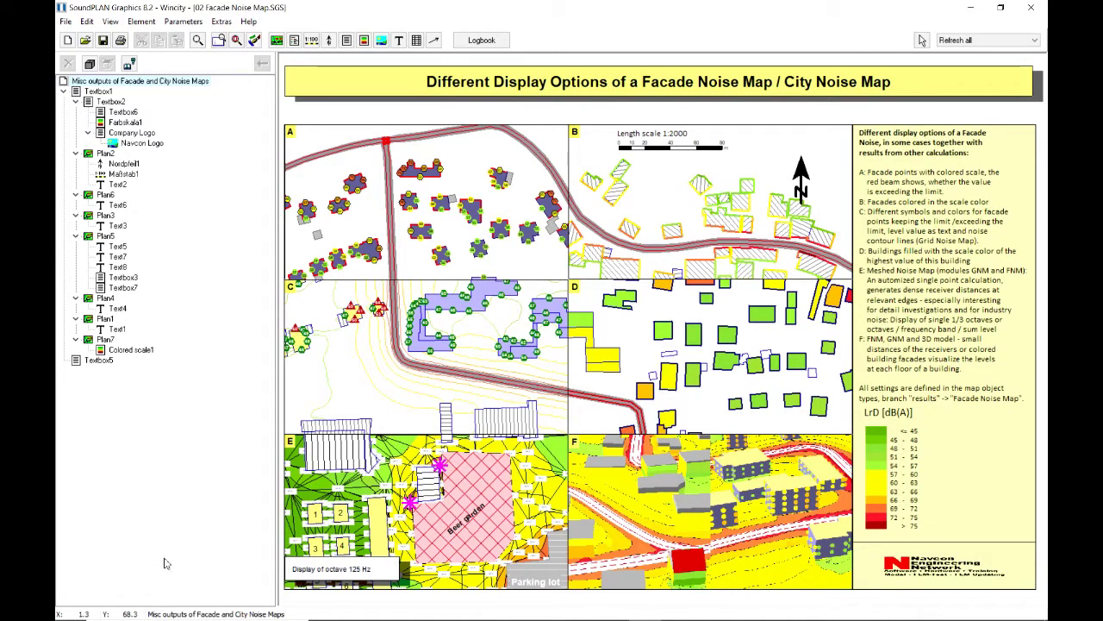
click(99, 360)
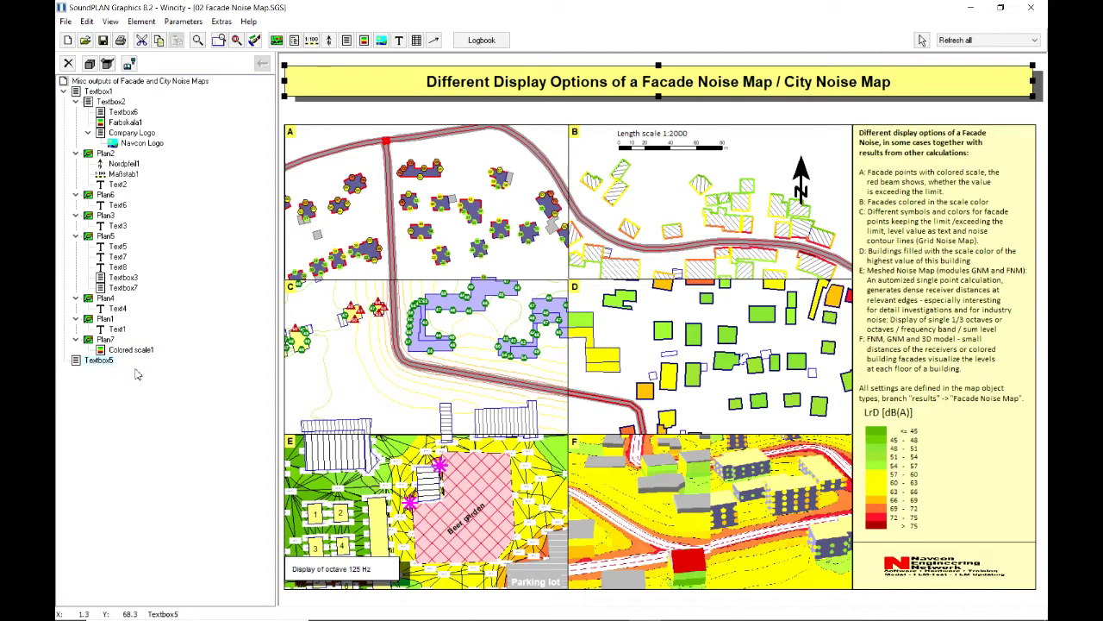
click(959, 191)
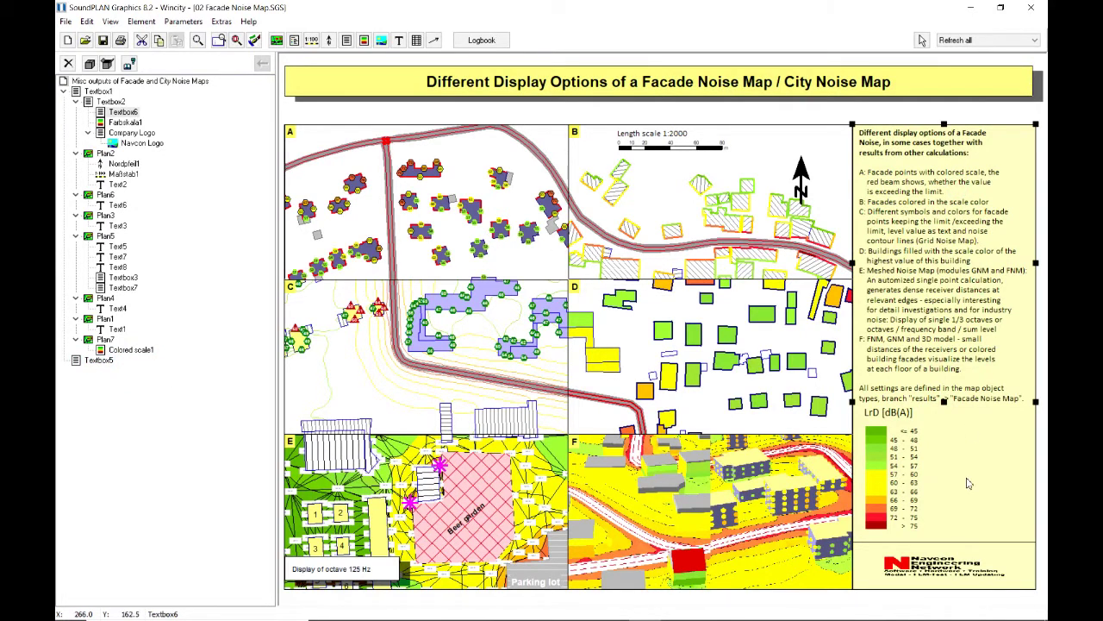
click(970, 562)
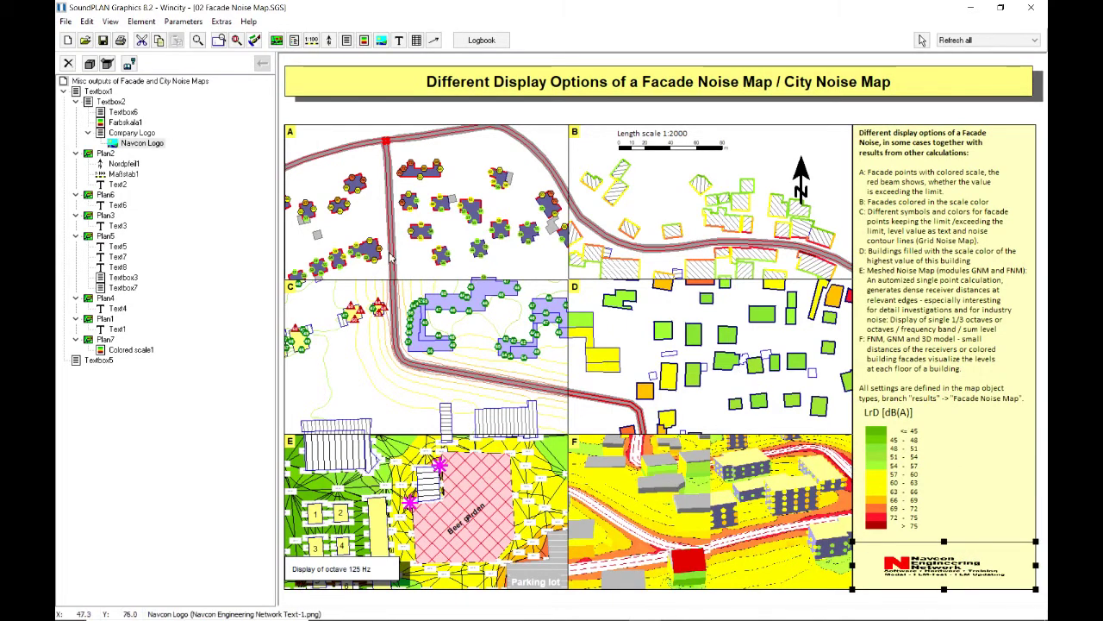
Collapse the Plan2, Plan6, Plan3, Plan5, Plan1 and Plan7 branches, then select map A
click(76, 153)
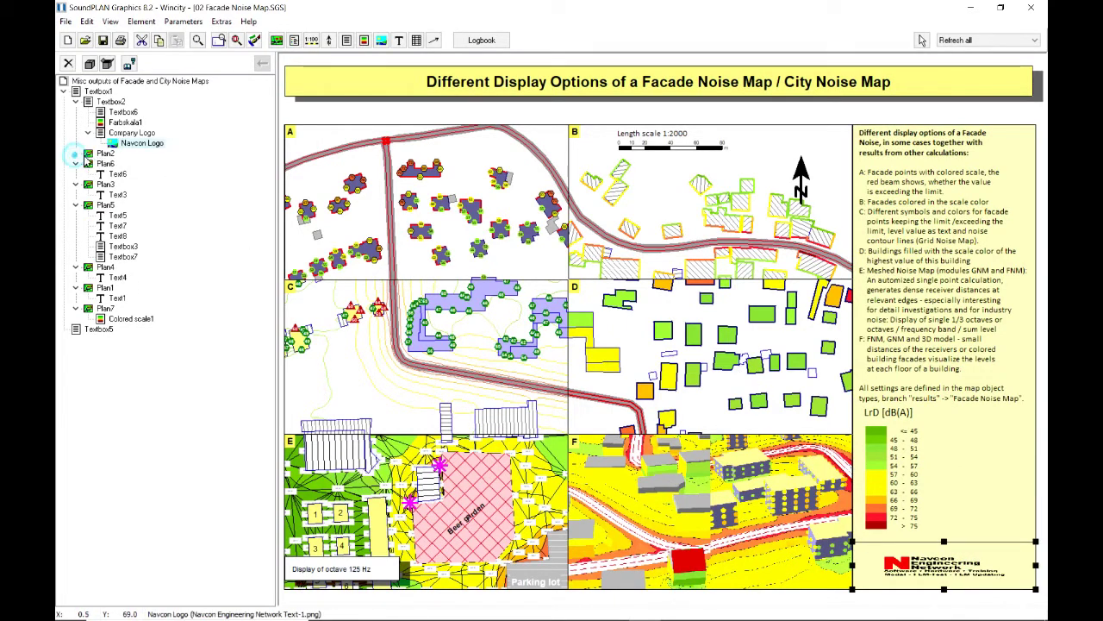
click(76, 164)
click(76, 174)
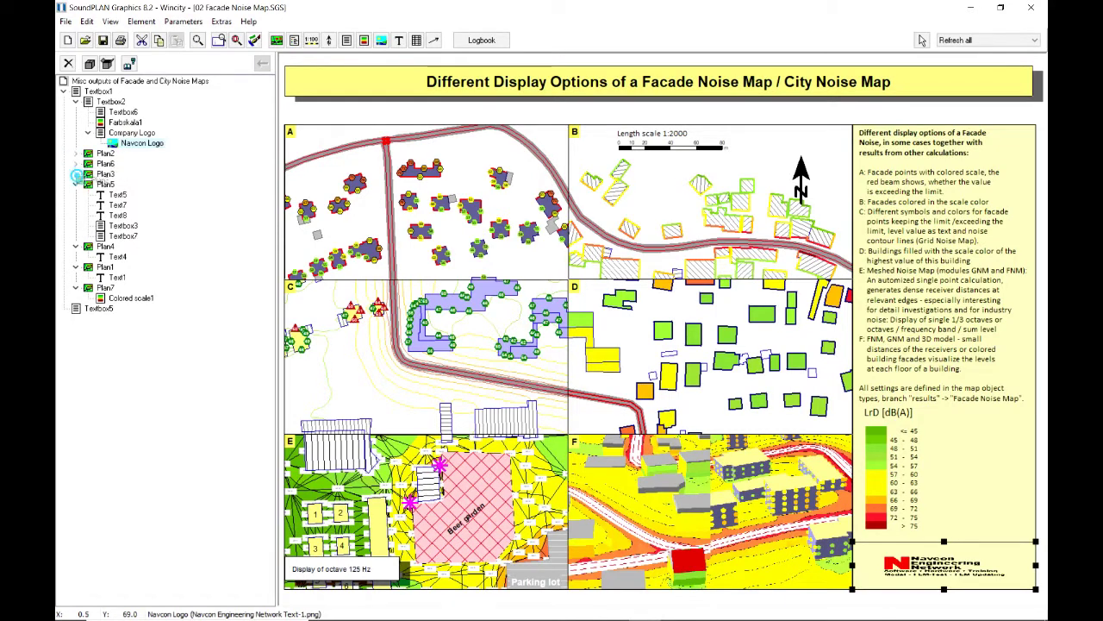
click(76, 185)
click(75, 216)
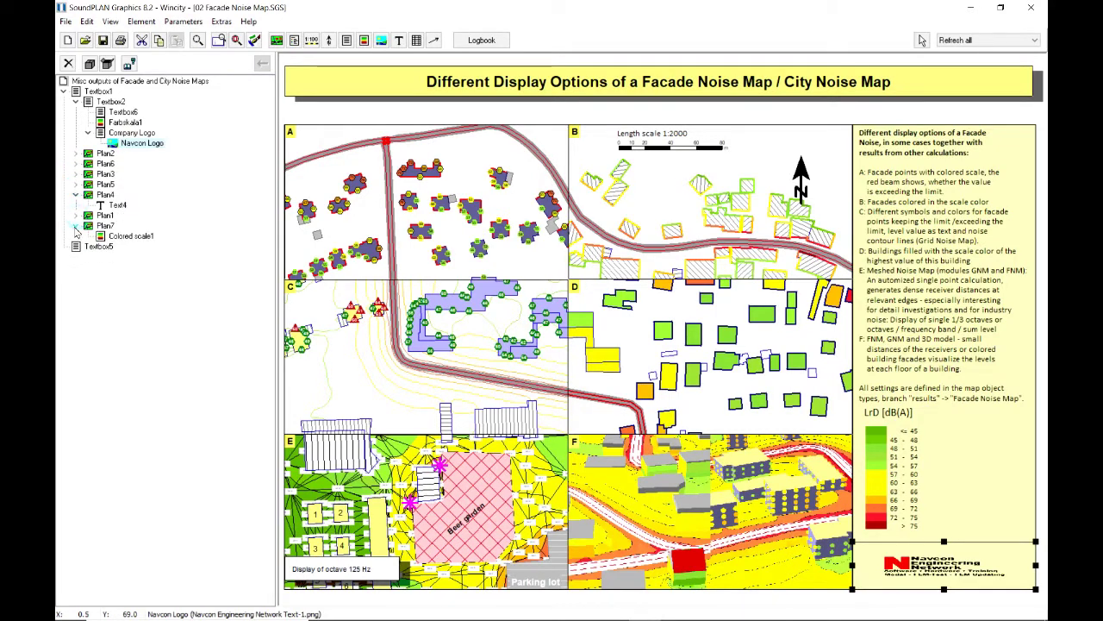
click(76, 225)
click(507, 200)
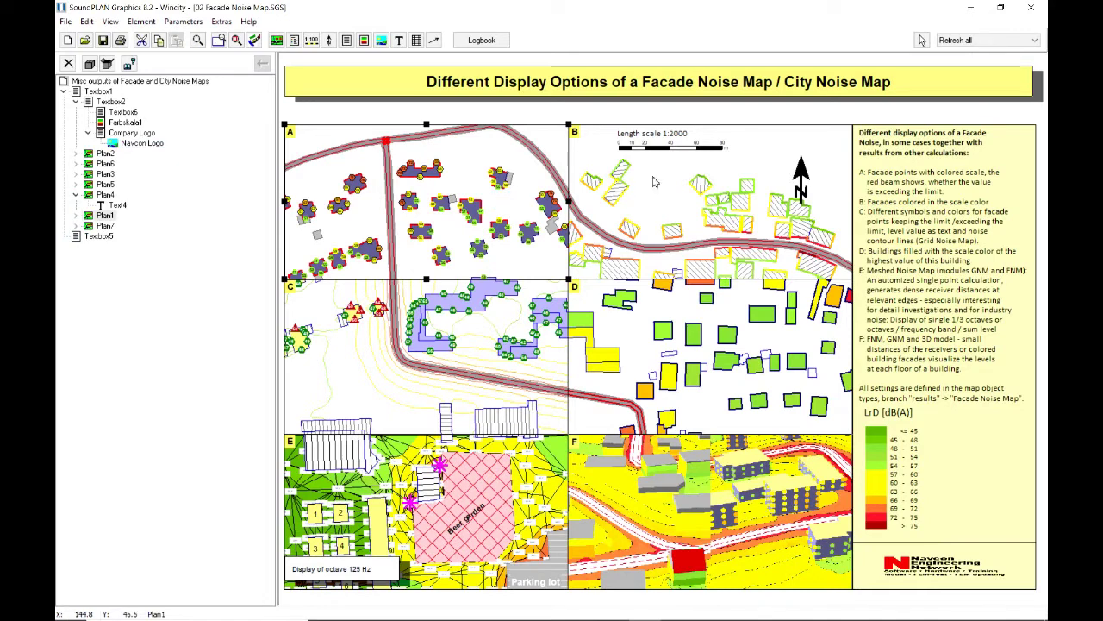
click(750, 324)
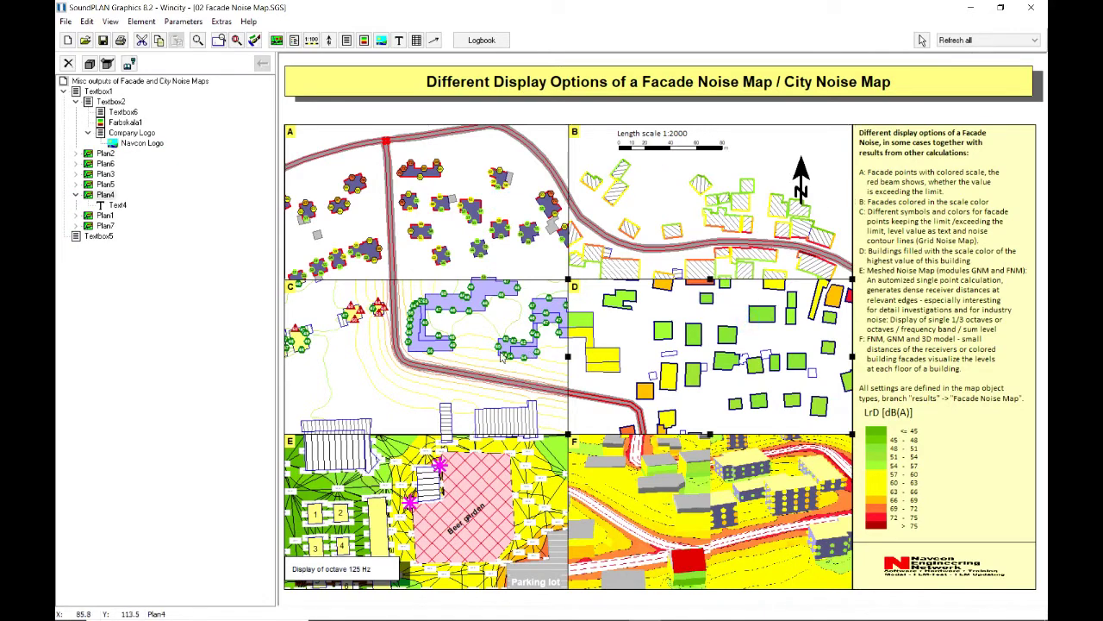
click(455, 242)
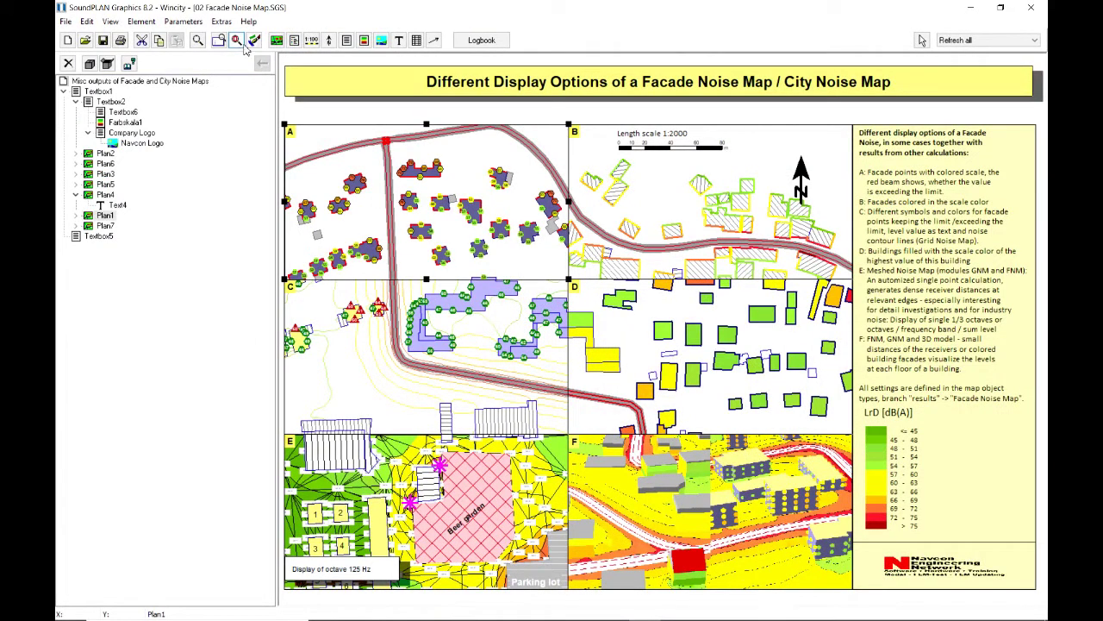
click(238, 39)
Enlarge map A to fill the view, then return to selection mode
click(385, 201)
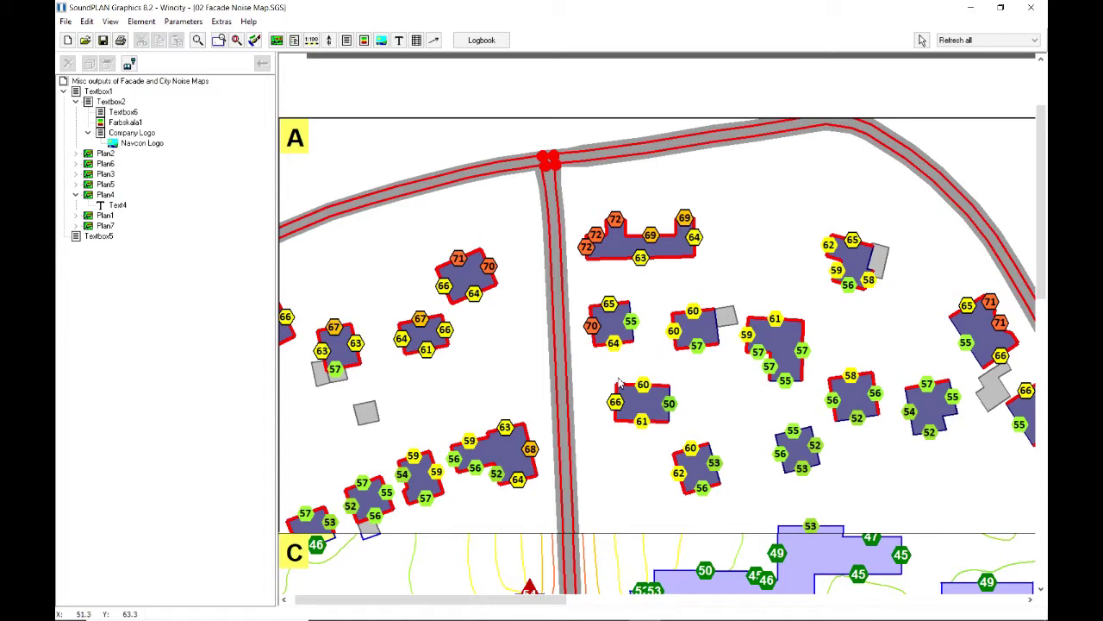
click(922, 40)
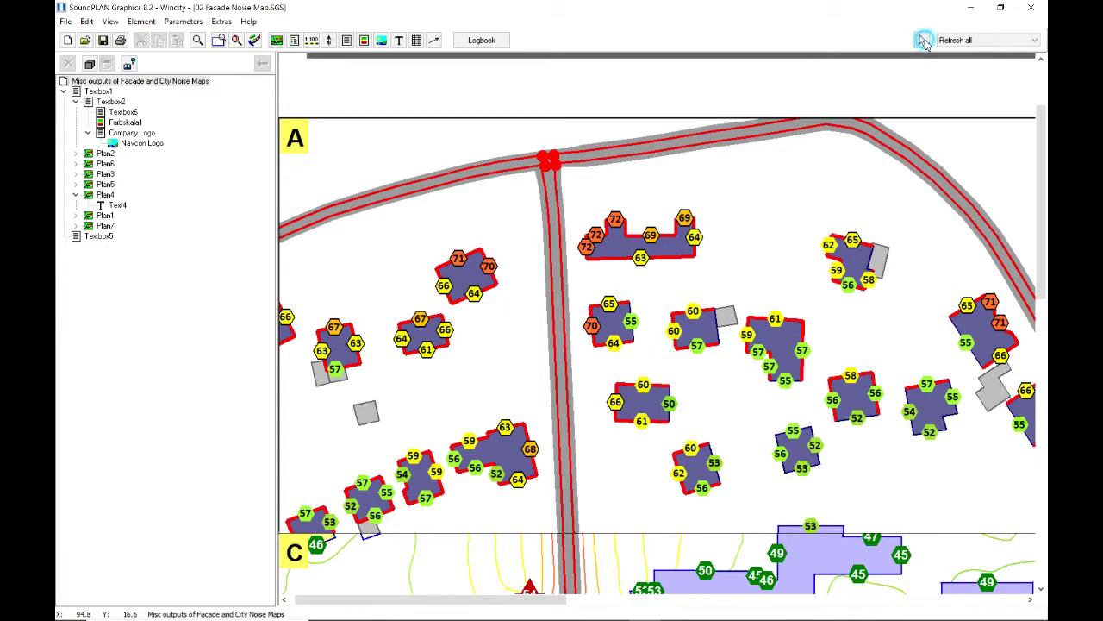
Open the RGLK0011.res display settings through map A's File selection manager
right_click(776, 247)
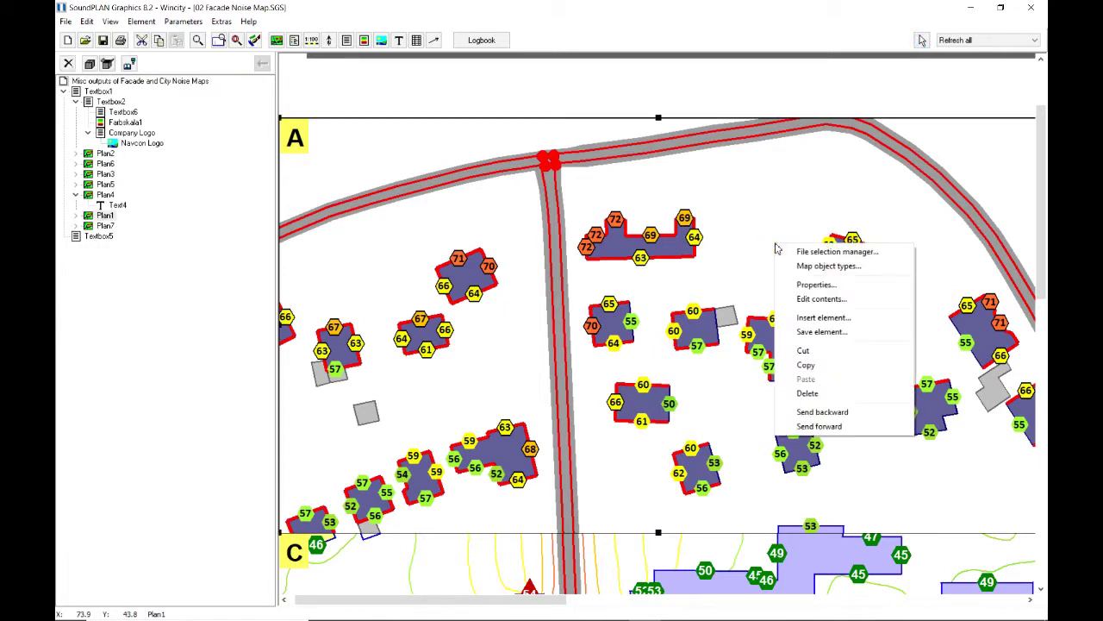
click(826, 252)
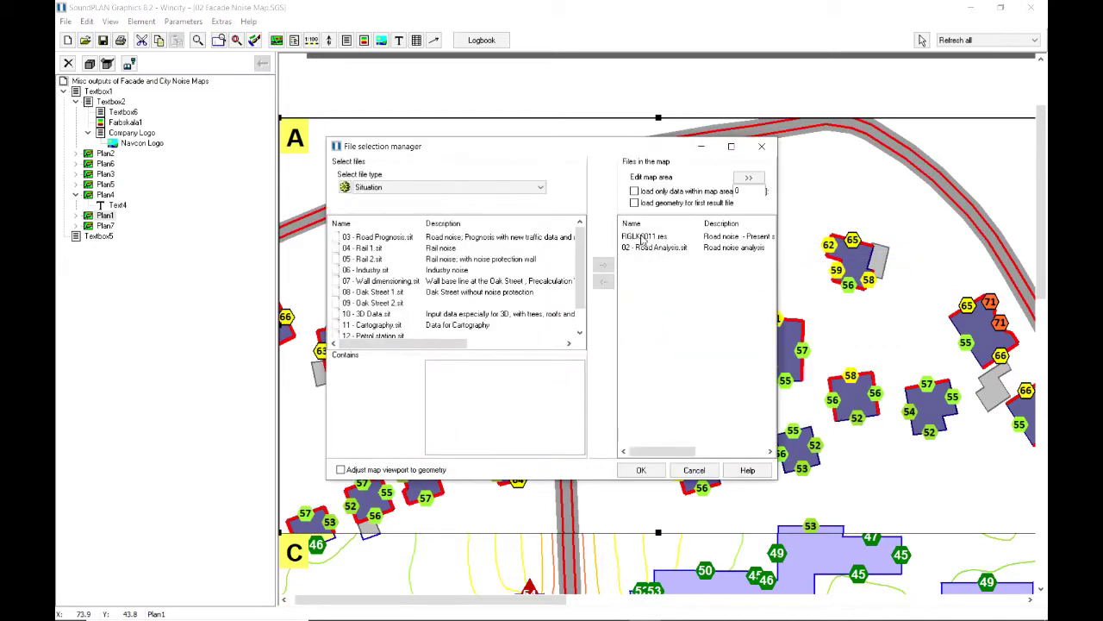
click(637, 238)
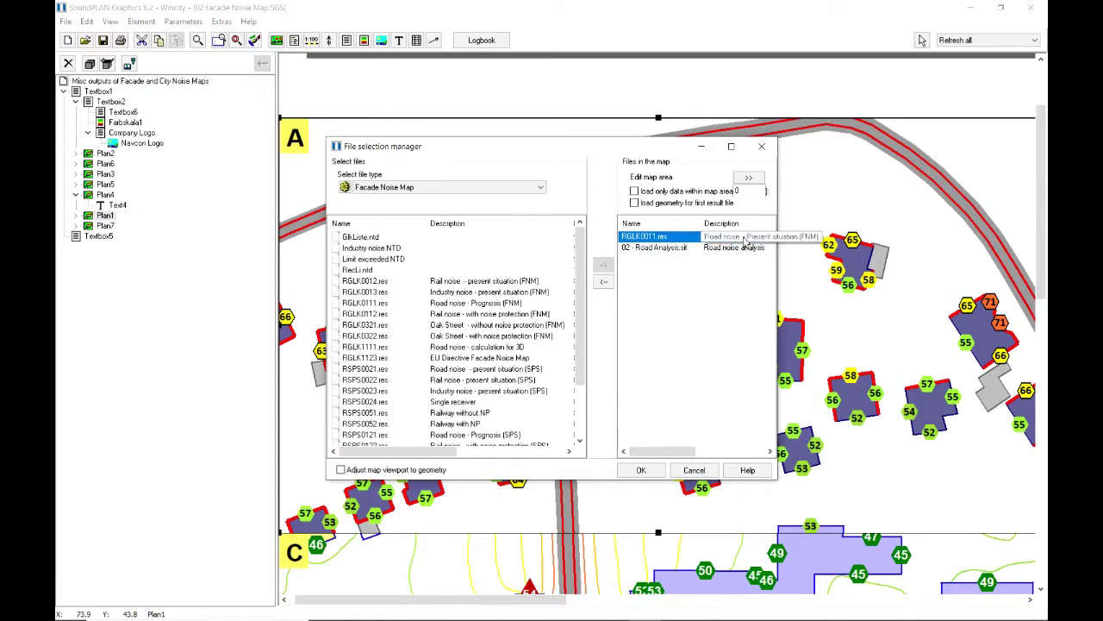
double_click(662, 237)
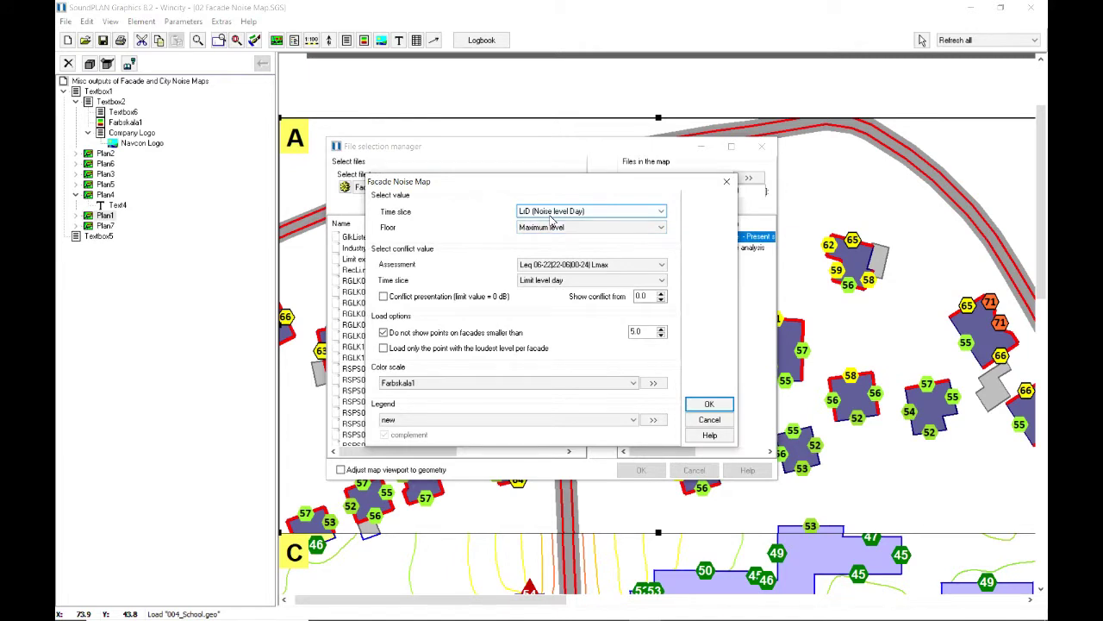
click(569, 228)
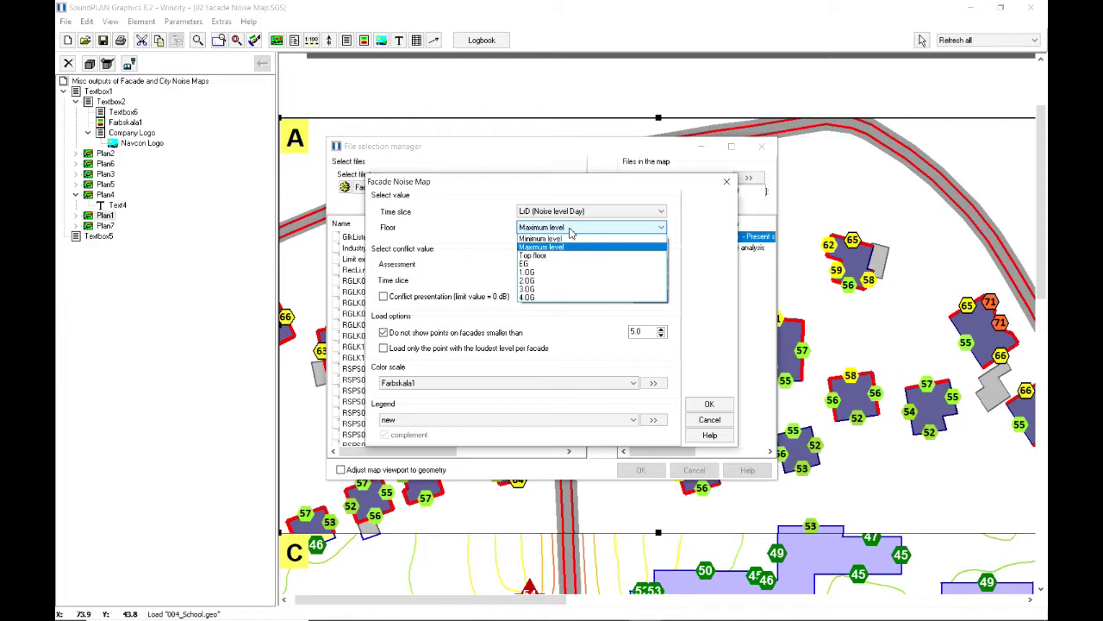
click(450, 215)
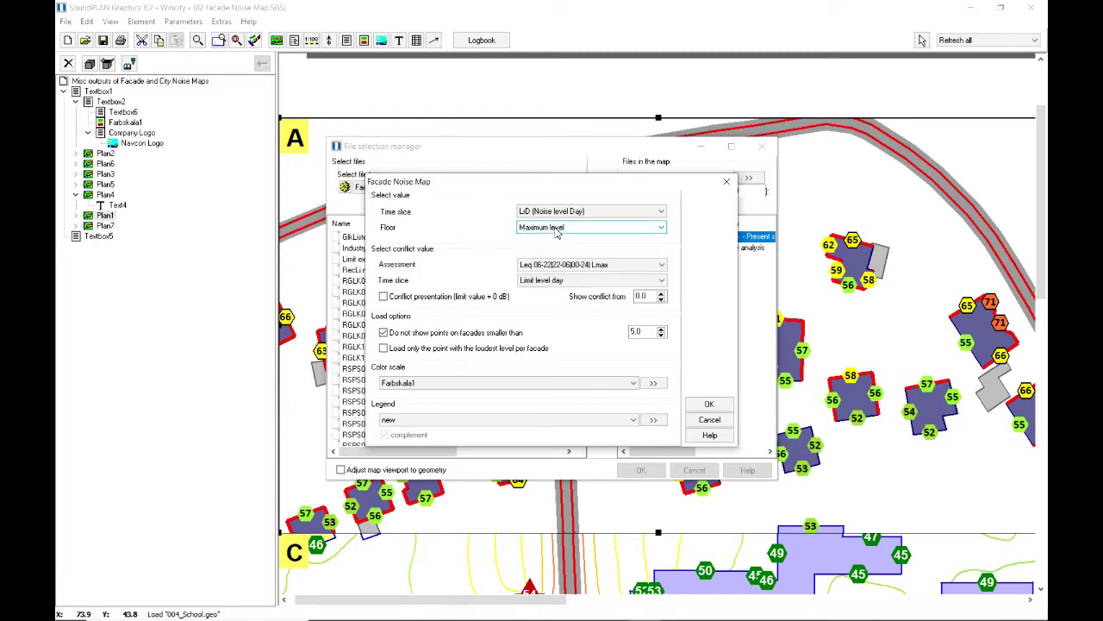
click(566, 265)
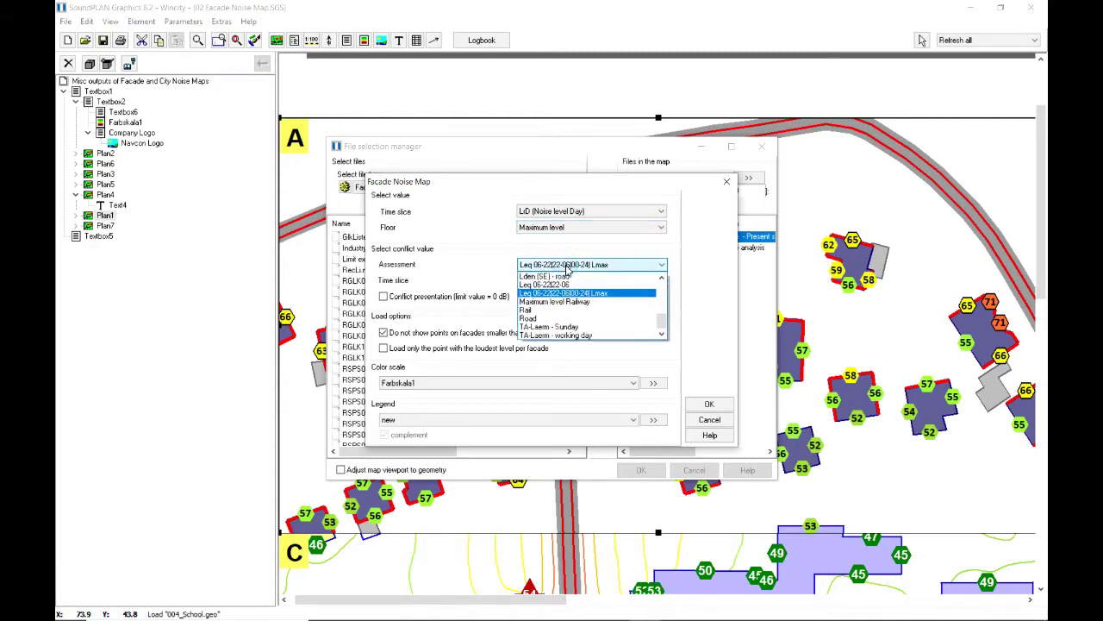
click(567, 268)
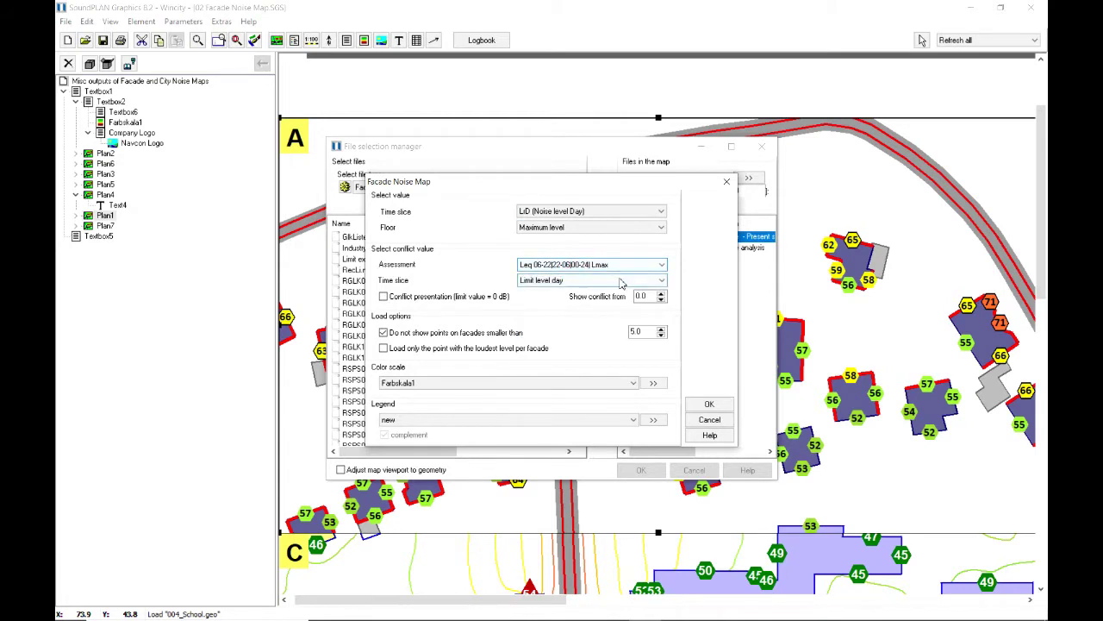
click(545, 284)
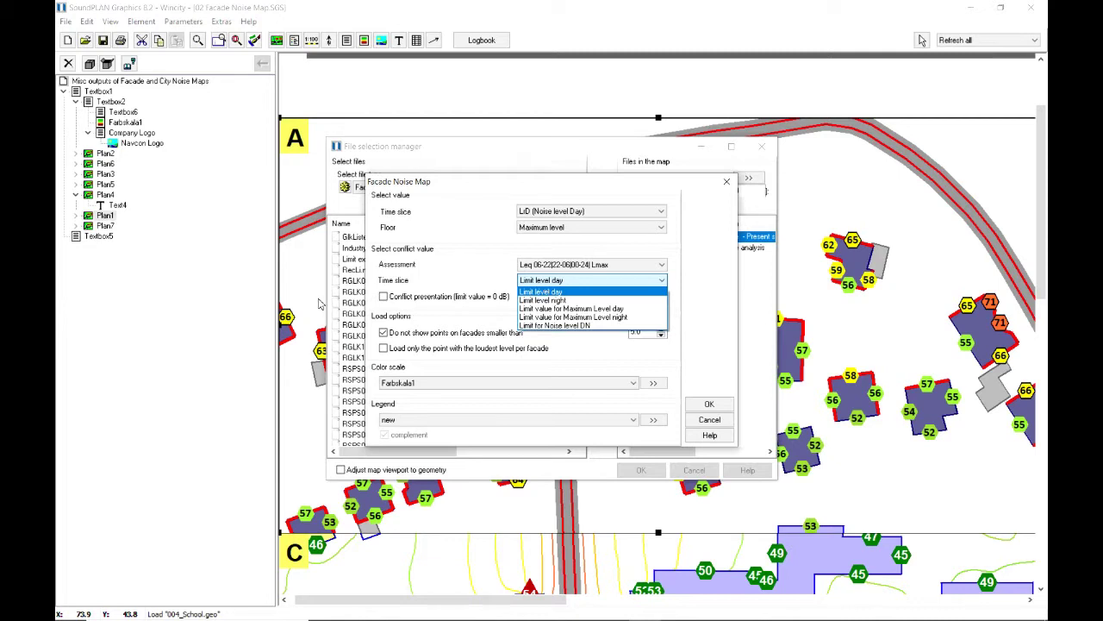
click(544, 291)
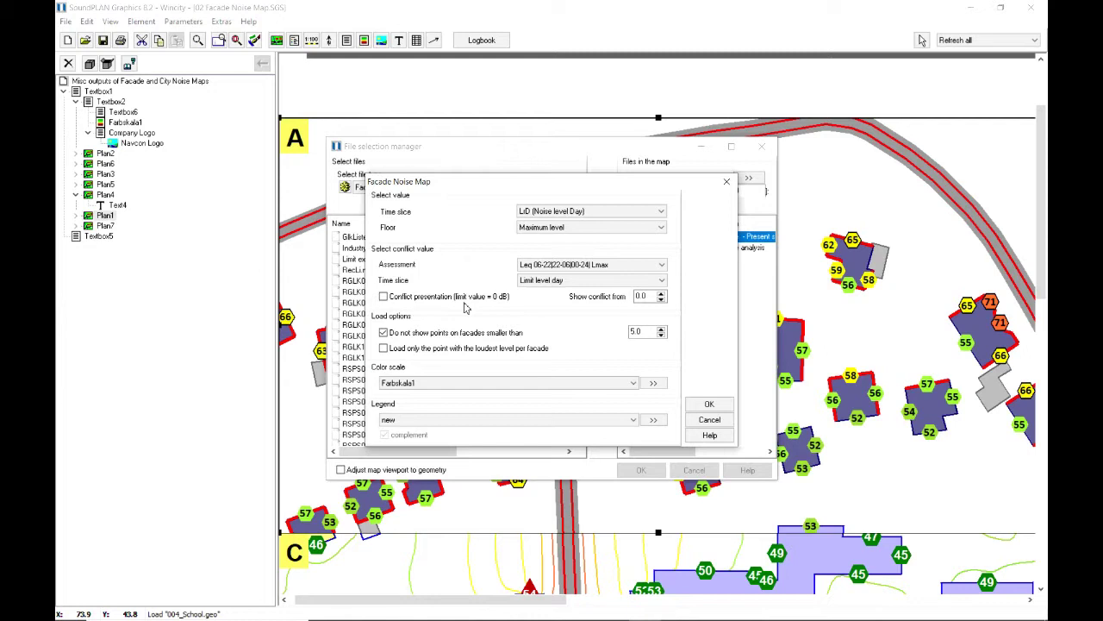
click(472, 387)
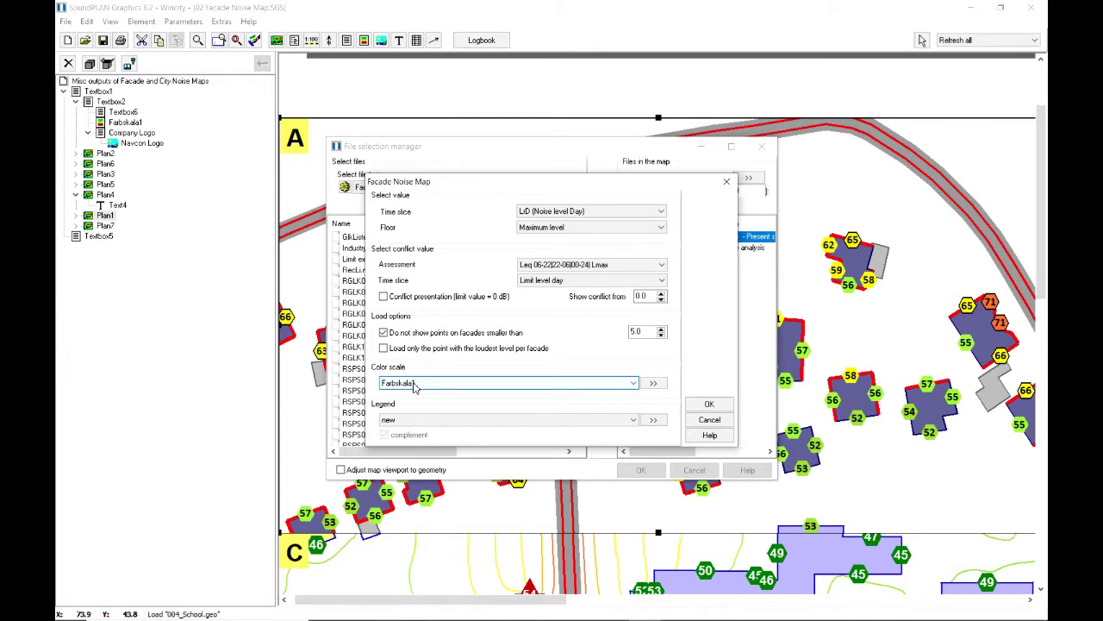
click(718, 409)
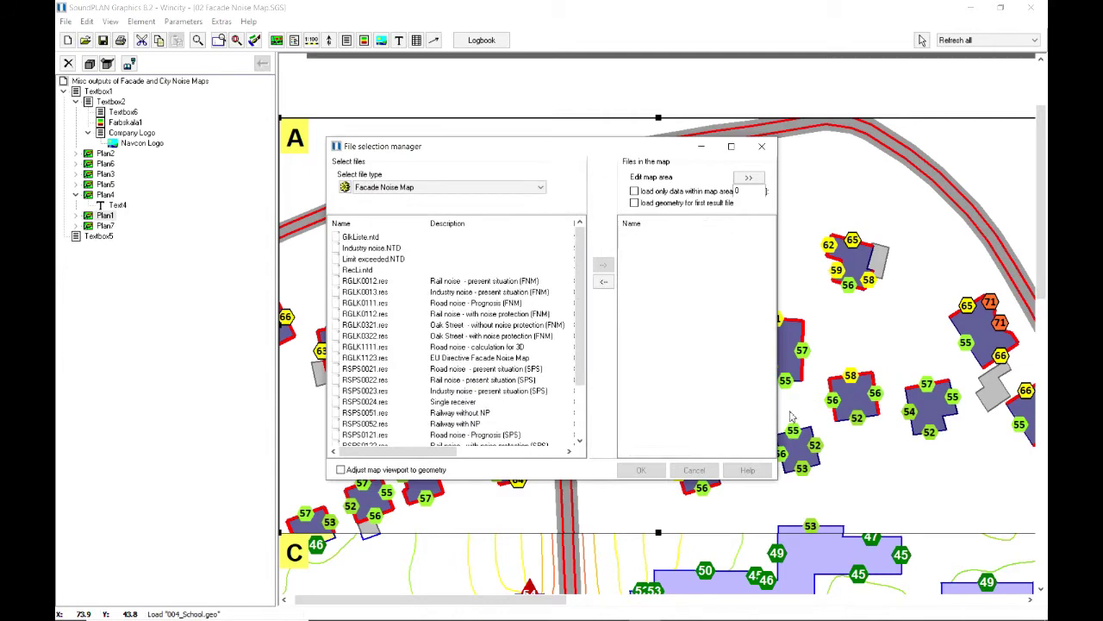
Confirm the file selection so map A shows facade levels 46–72, dismissing the notification
click(638, 469)
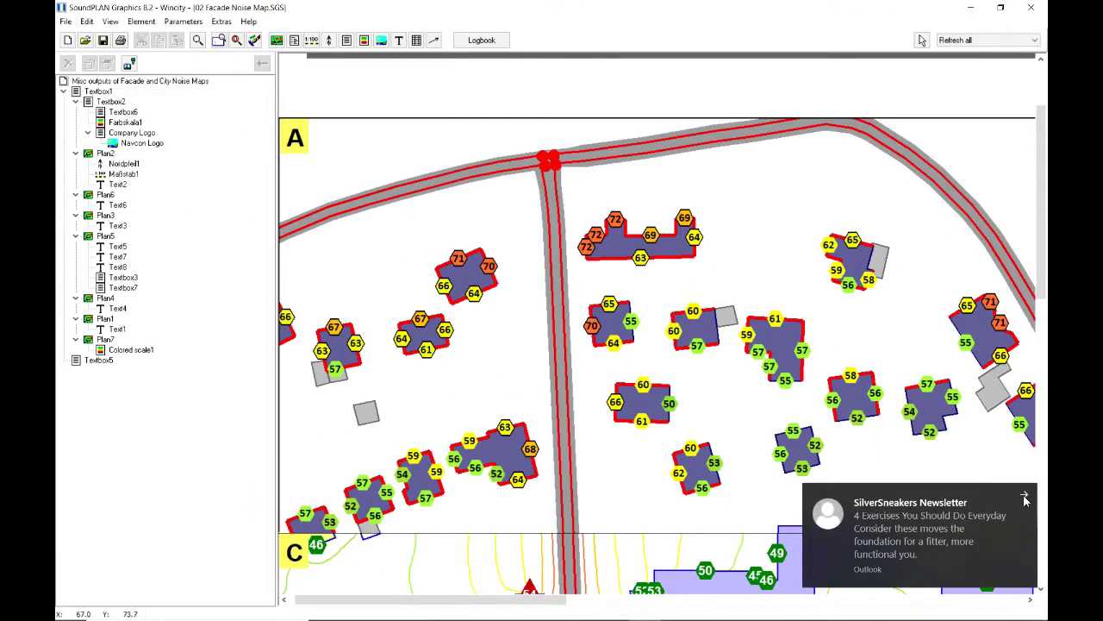
click(1024, 495)
right_click(794, 264)
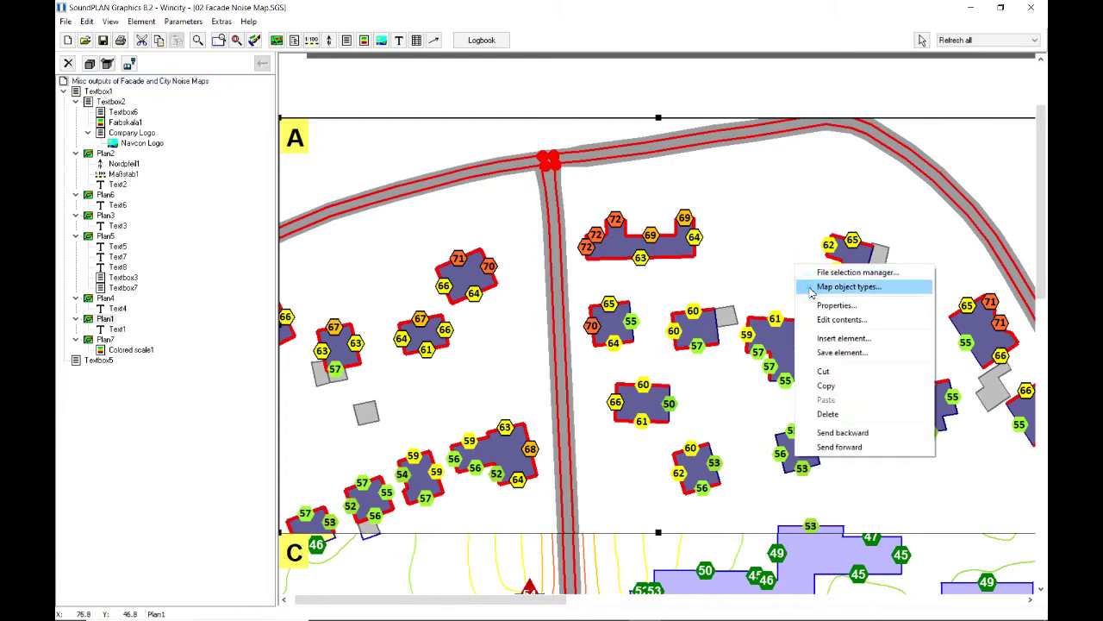
In map A's object type settings, keep scale colours on and Level as label text
click(812, 290)
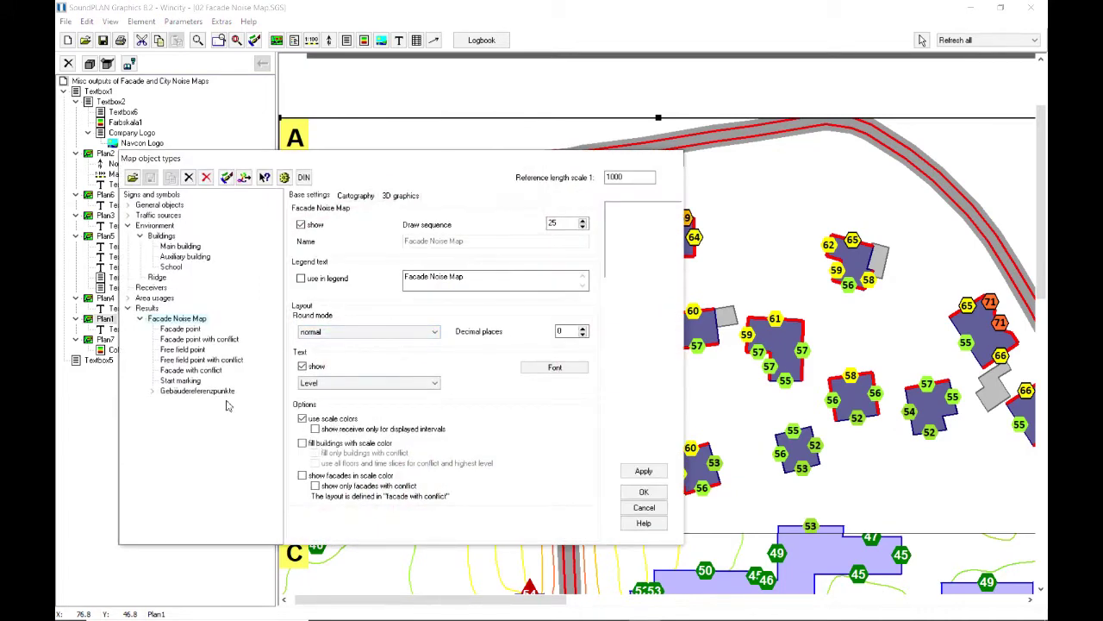
click(317, 423)
click(317, 424)
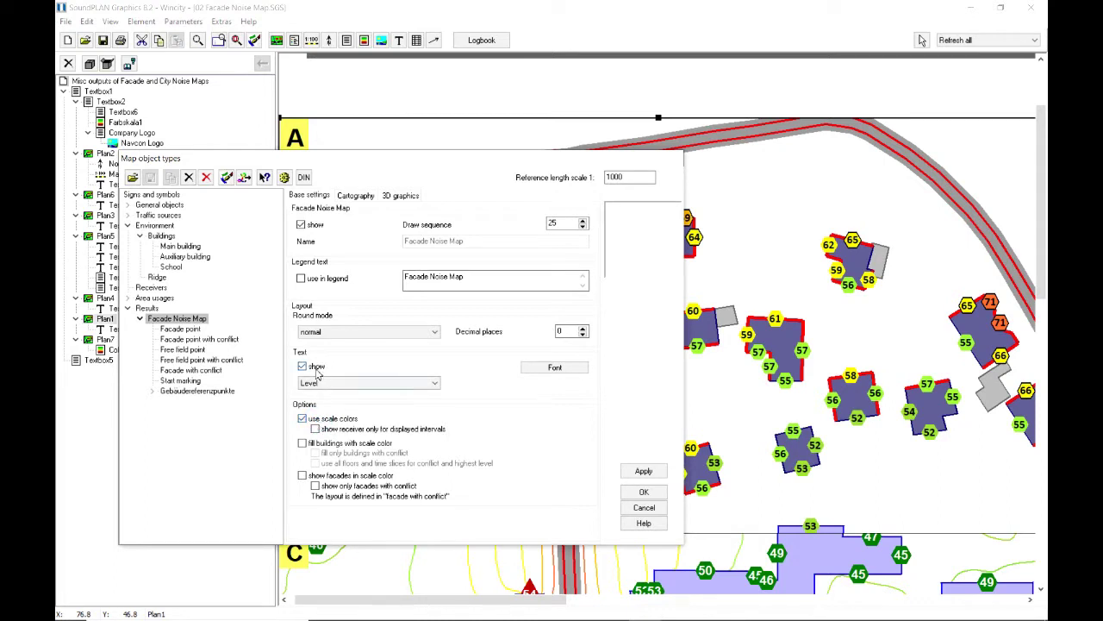
click(312, 385)
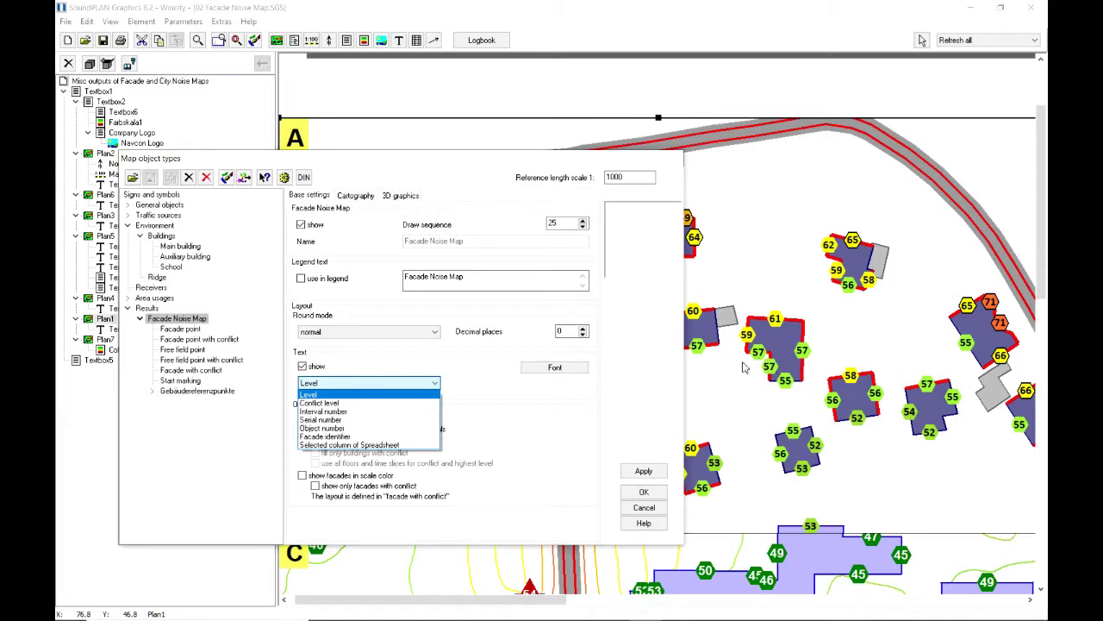
click(371, 353)
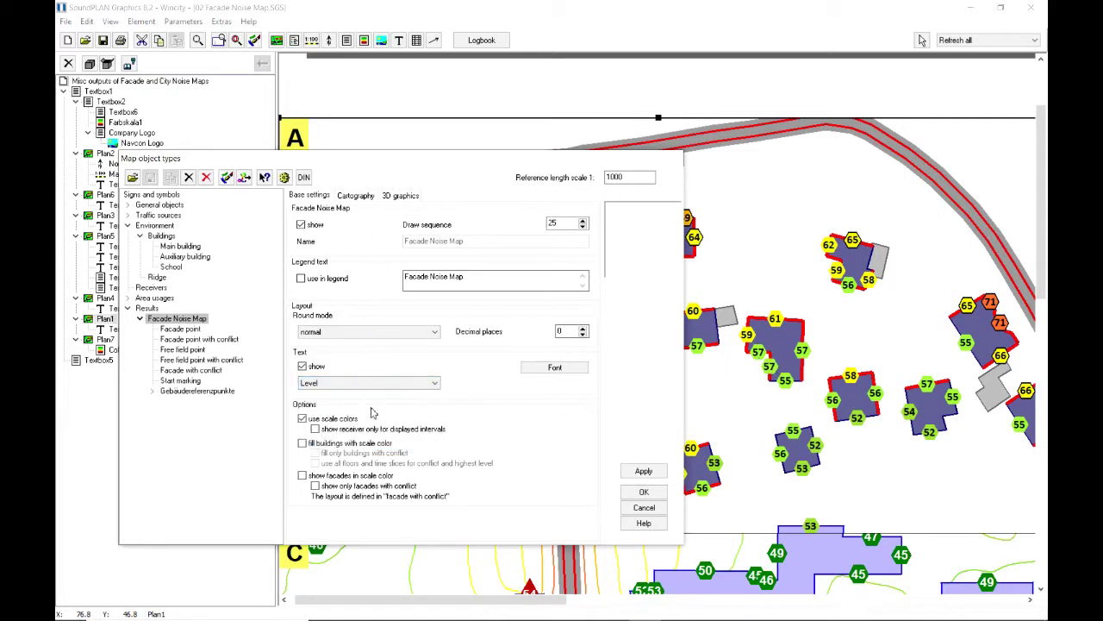
Review the Cartography and 3D tabs, then facade, free field and conflict object settings
click(361, 200)
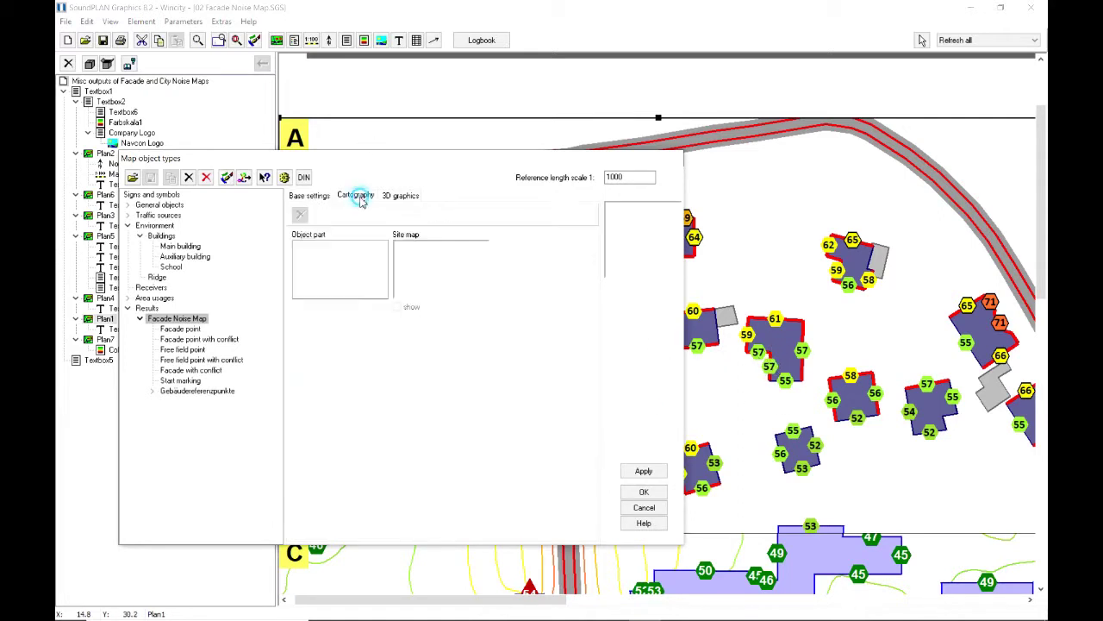
click(409, 194)
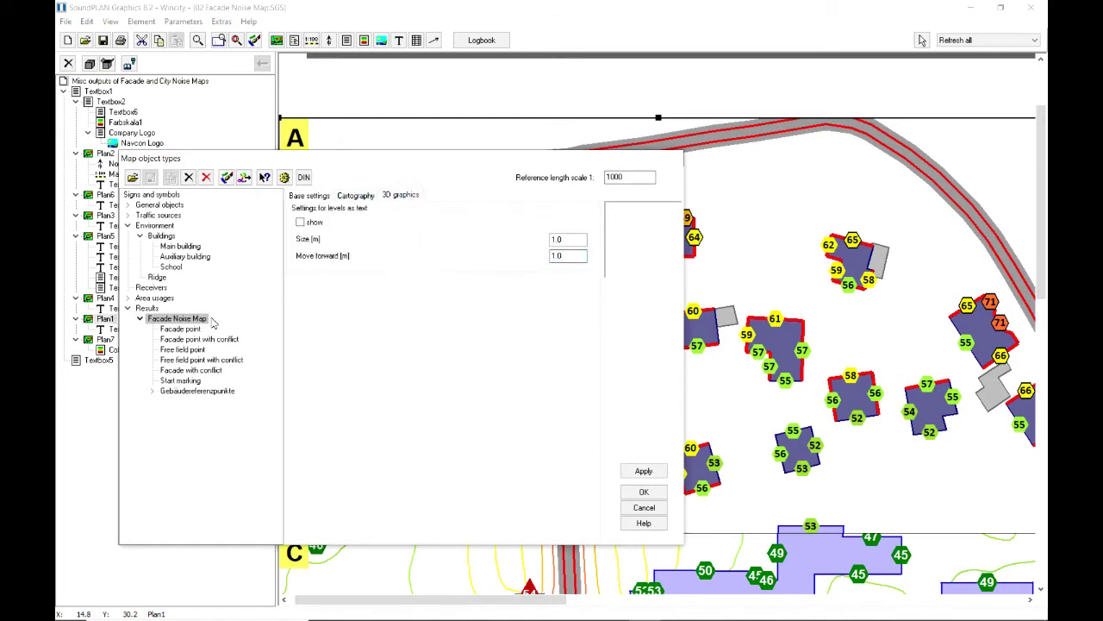
click(172, 318)
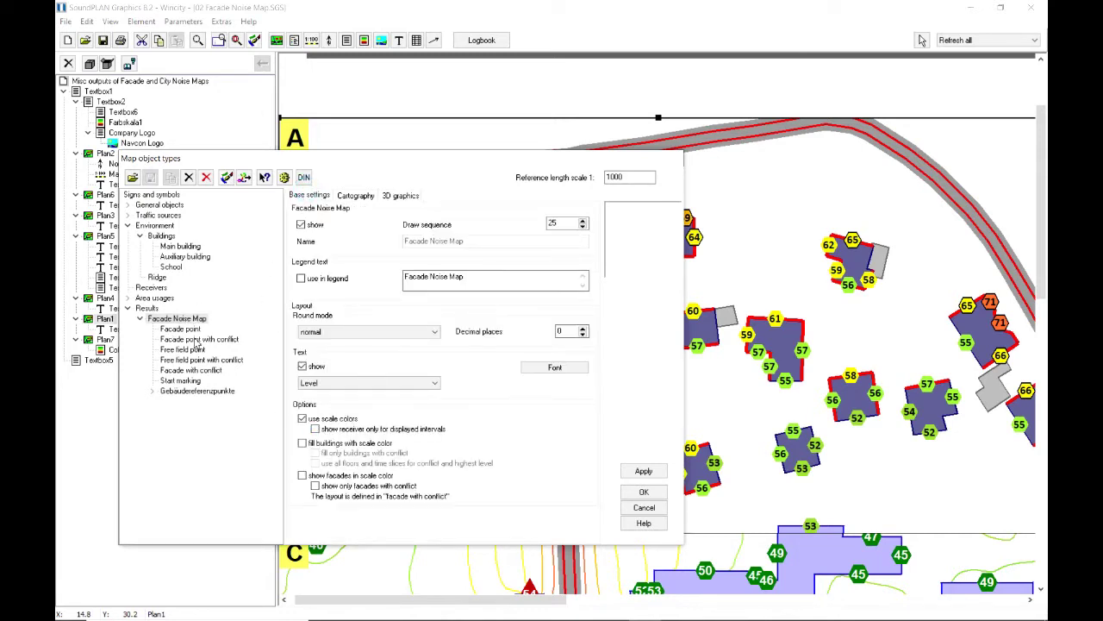
click(181, 328)
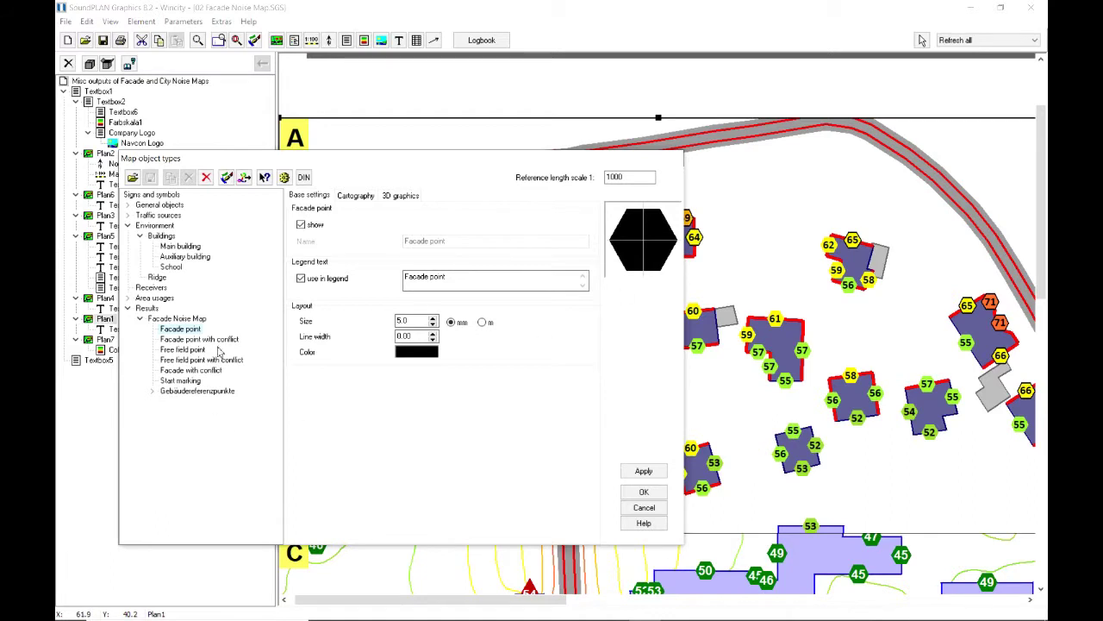
click(211, 340)
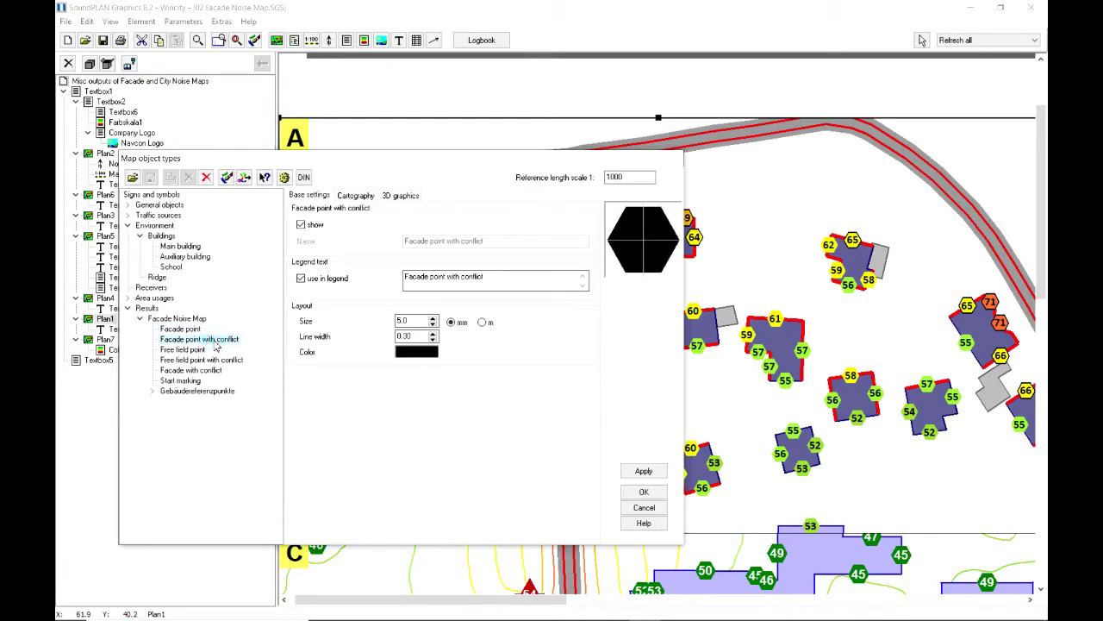
click(182, 349)
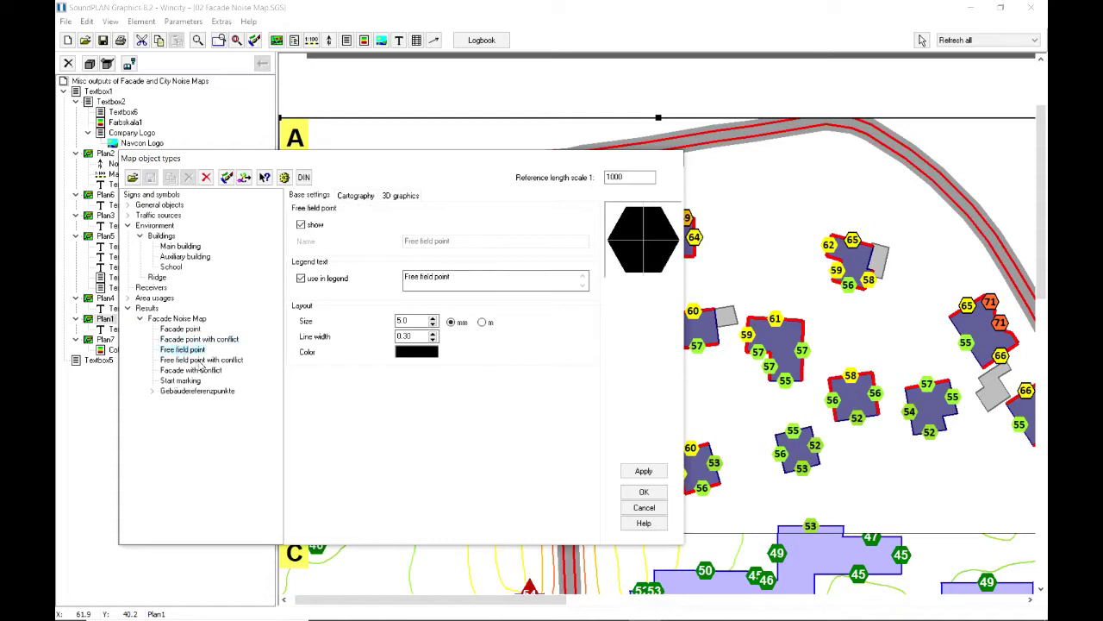
click(198, 359)
click(201, 370)
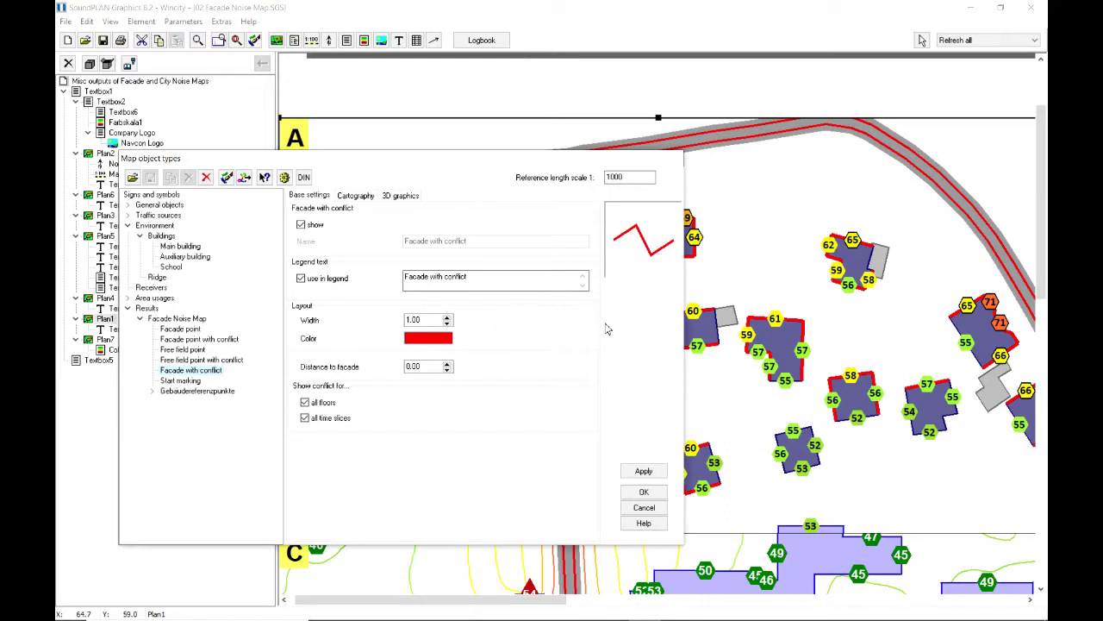
Preview the red conflict facade lines at width 2, then cancel without keeping changes
click(448, 317)
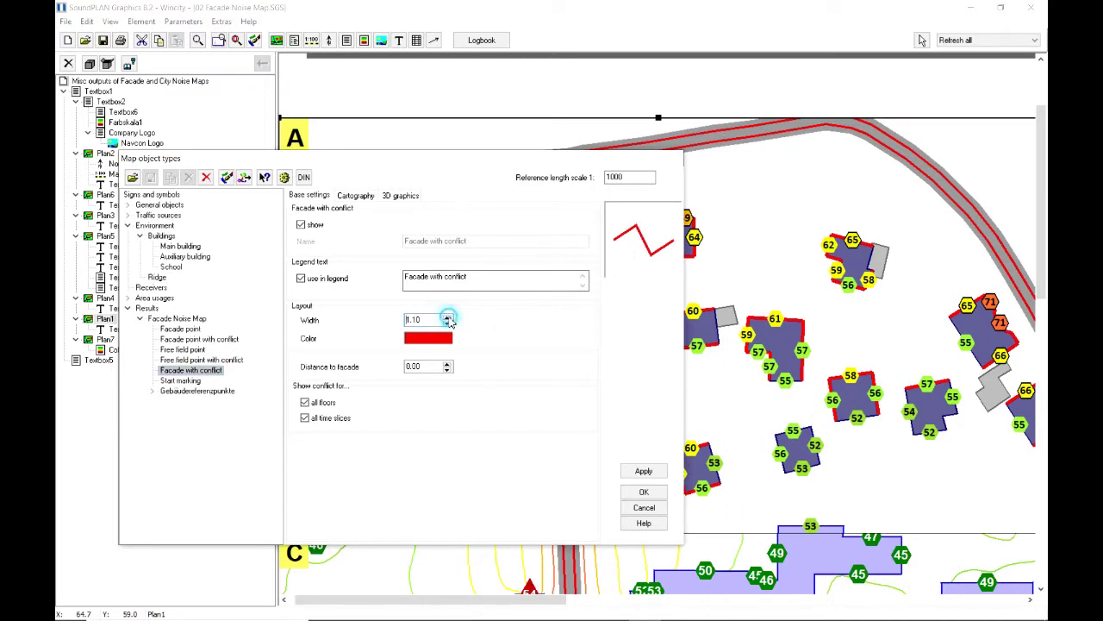
click(448, 316)
click(447, 316)
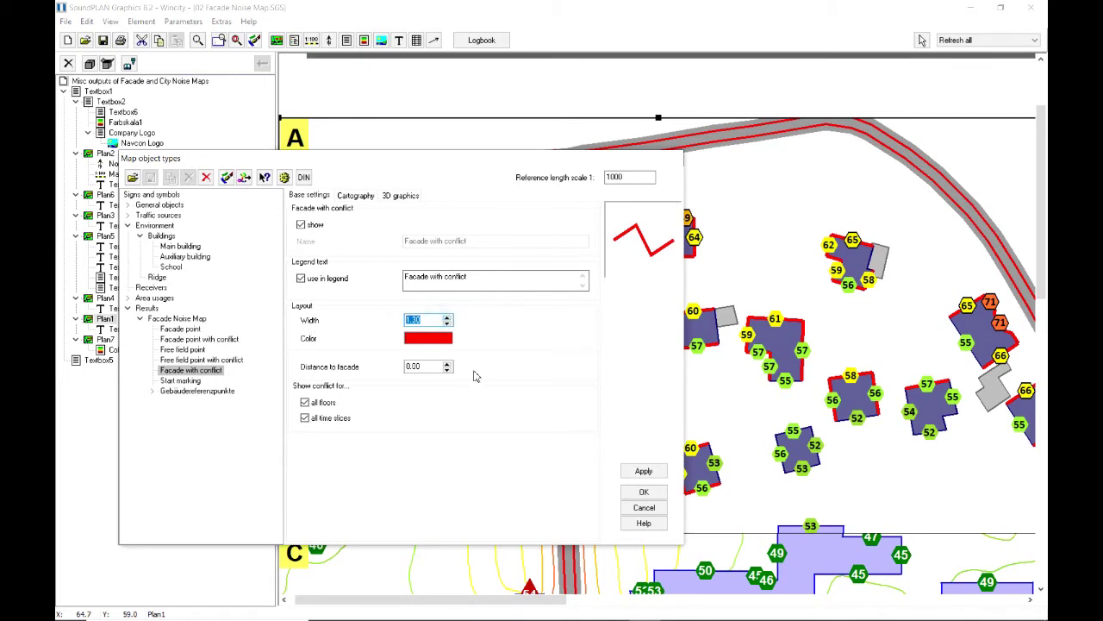
text(2)
click(643, 471)
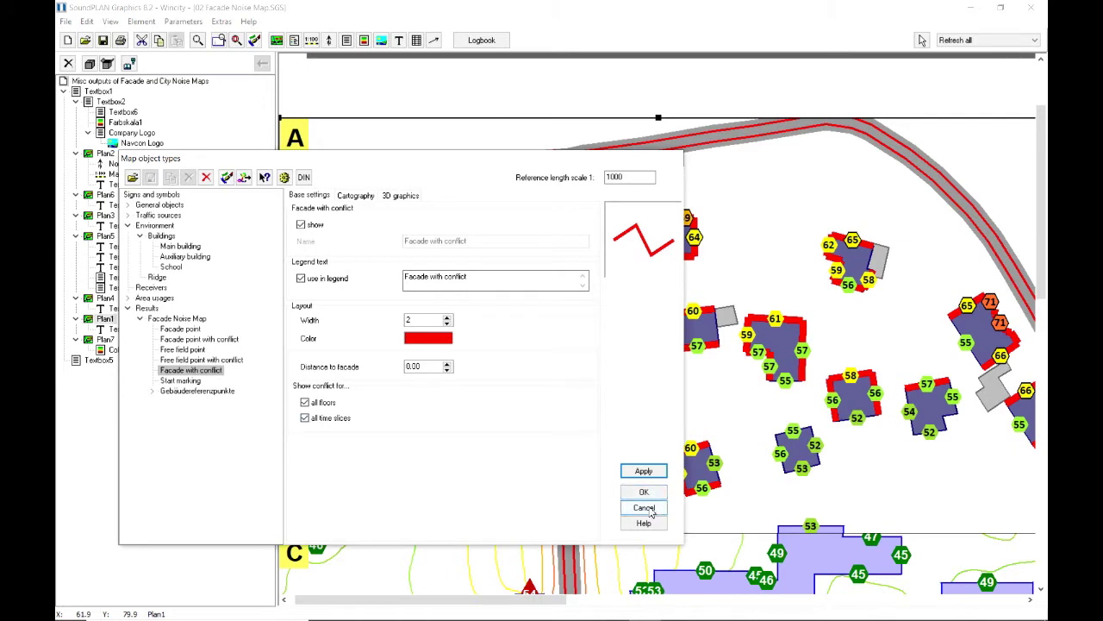
click(648, 510)
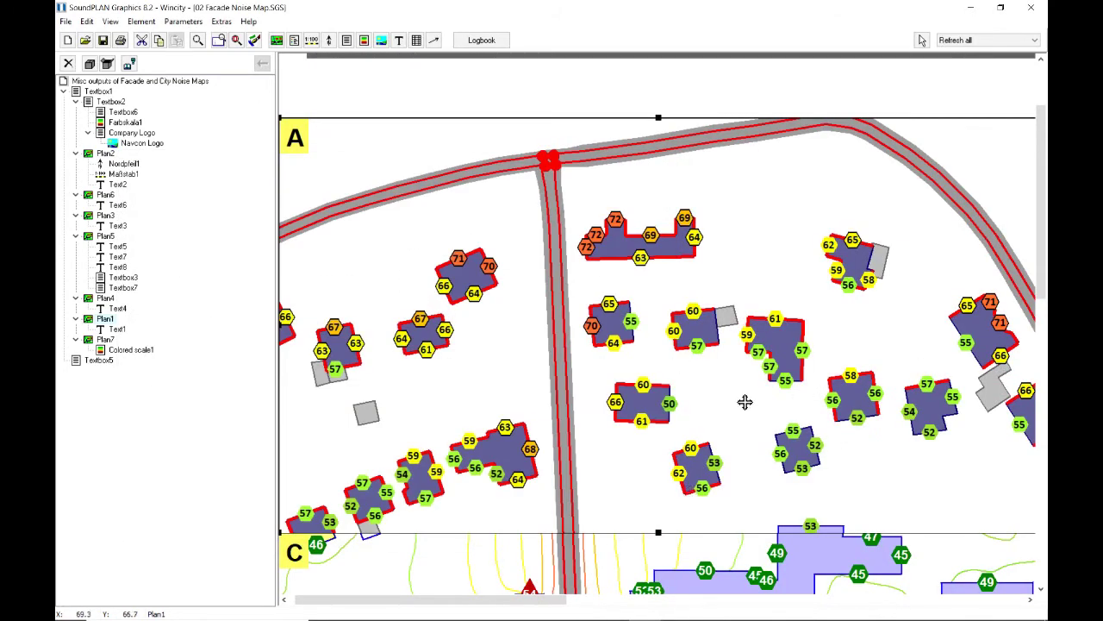
Zoom out, select map B and open its Facade Noise Map object settings
scroll(728, 388, down, 2)
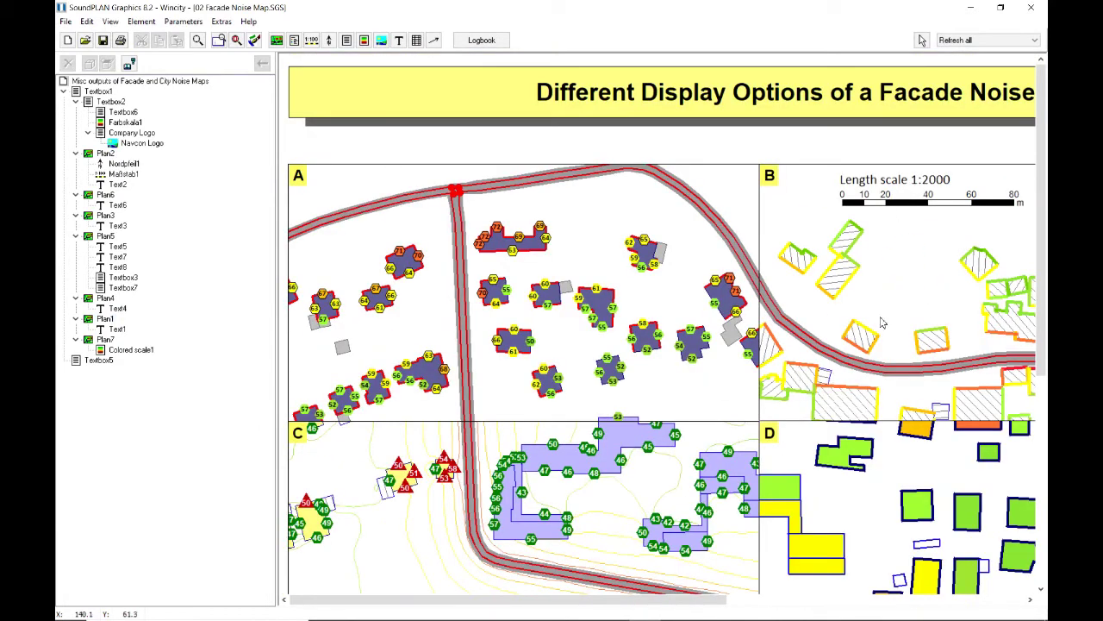
click(944, 295)
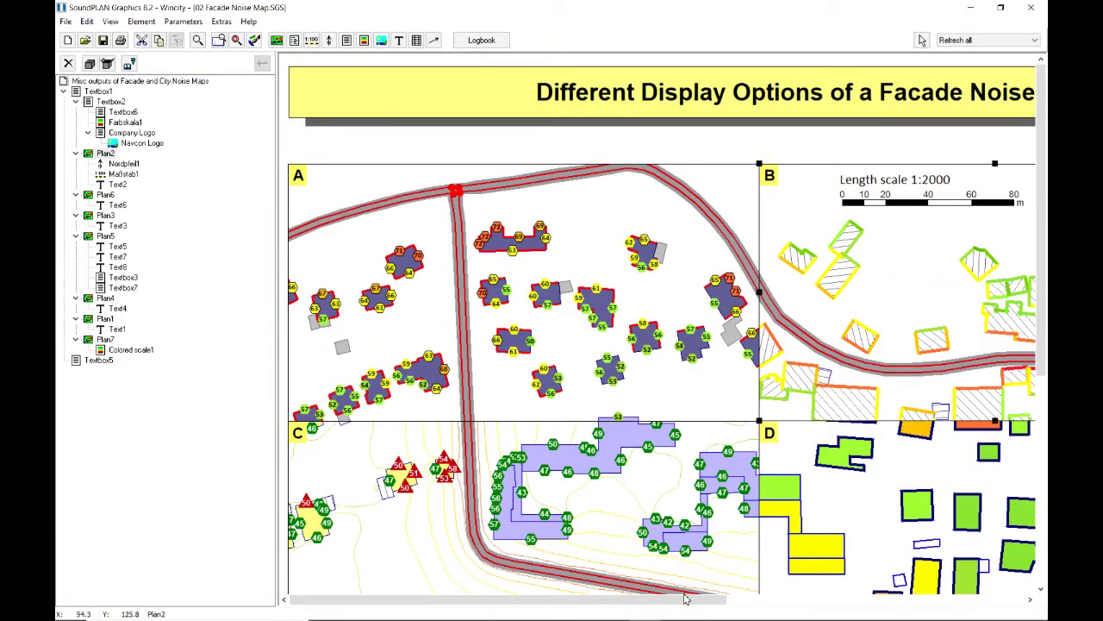
drag(718, 603, 841, 601)
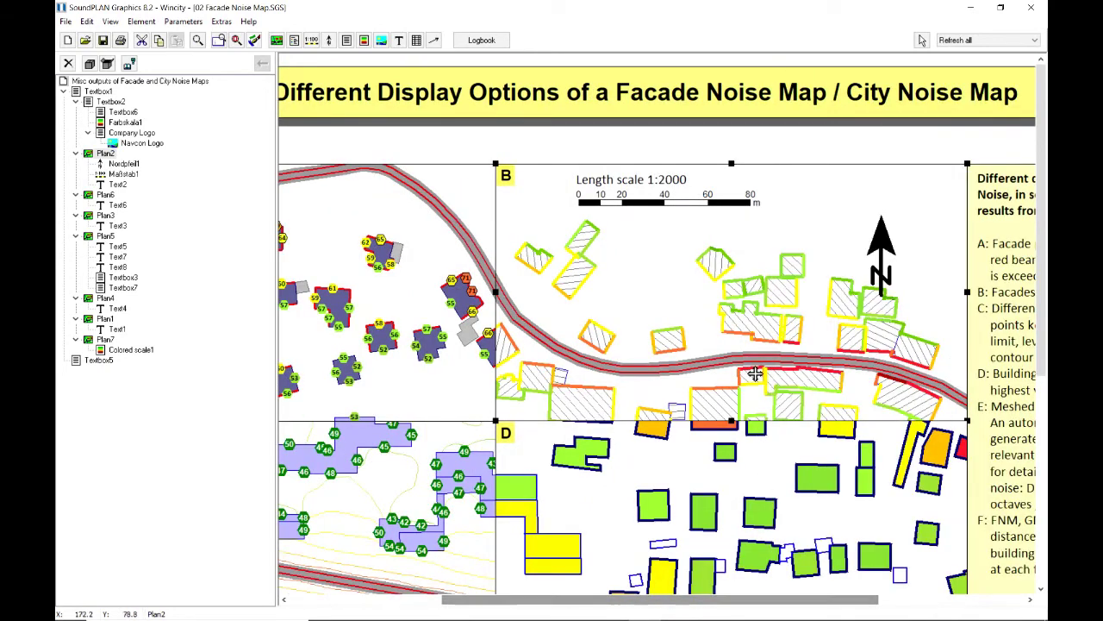
right_click(699, 285)
click(715, 307)
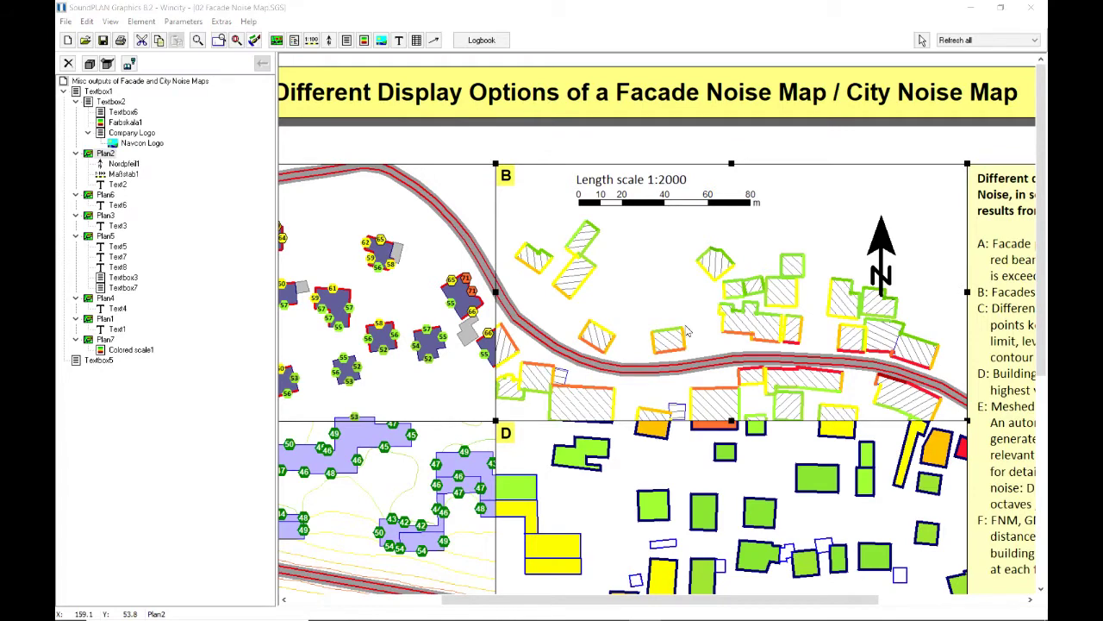
click(176, 267)
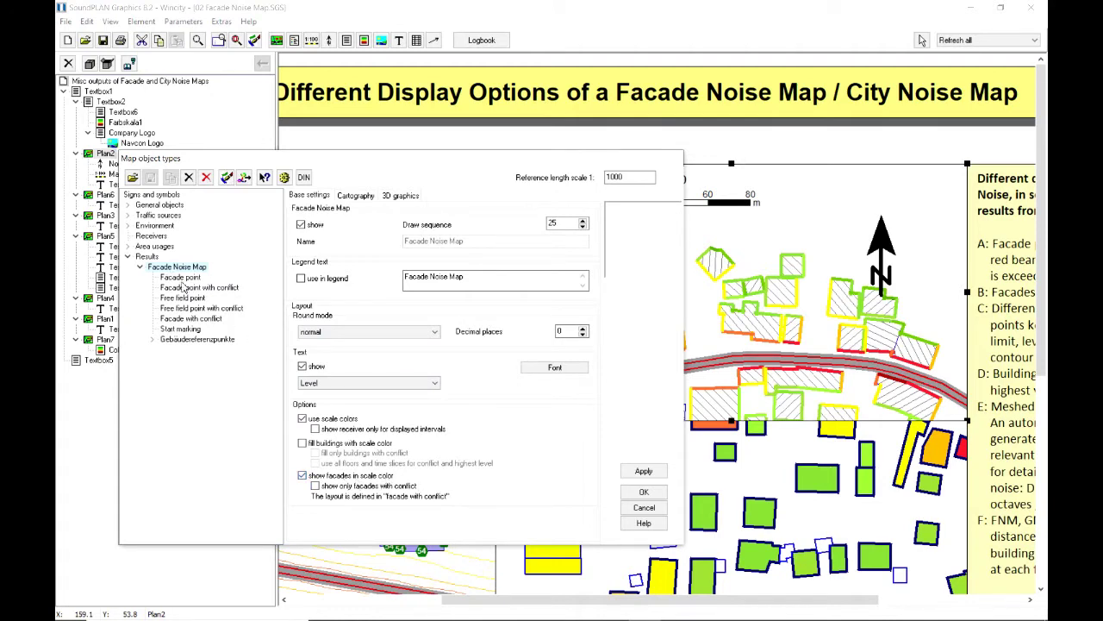
Preview facade point labels on map B, then turn them off again and close the settings
click(182, 280)
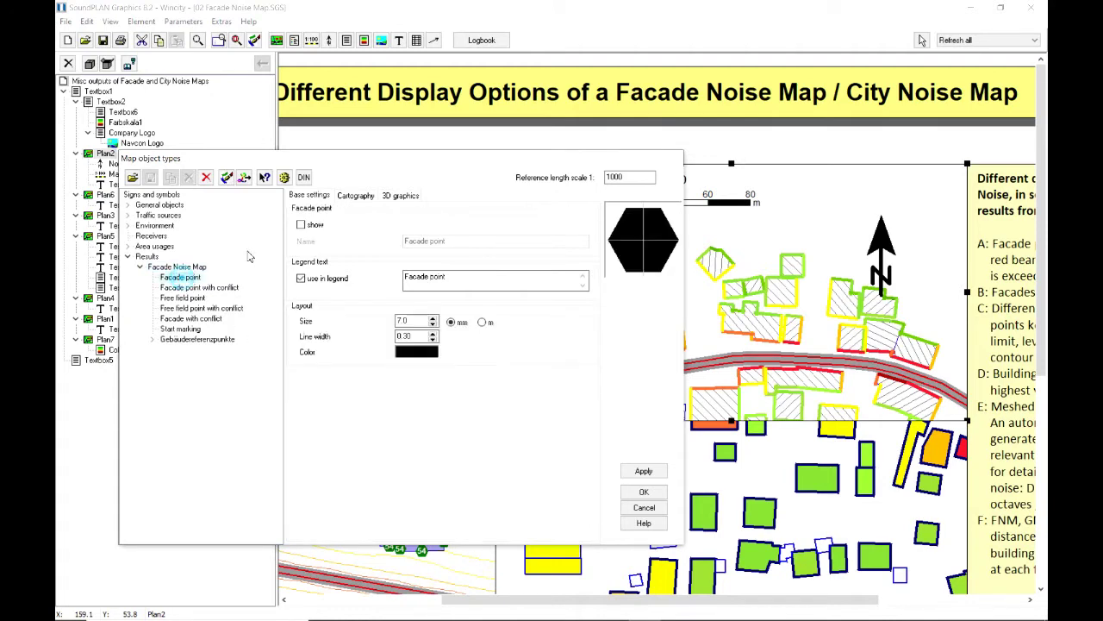
click(300, 226)
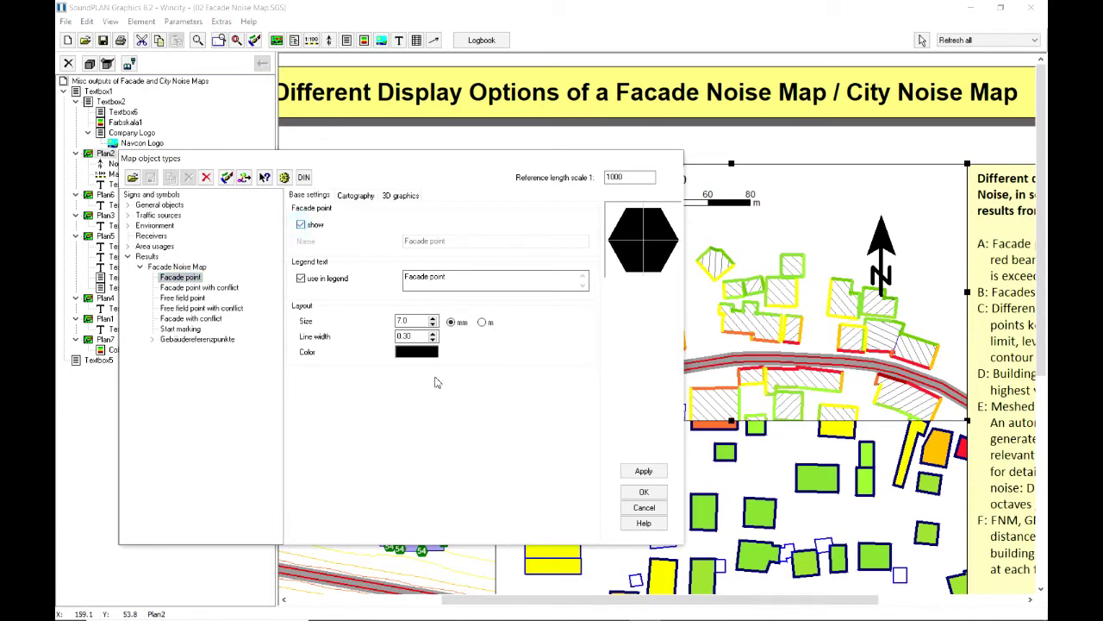
click(644, 470)
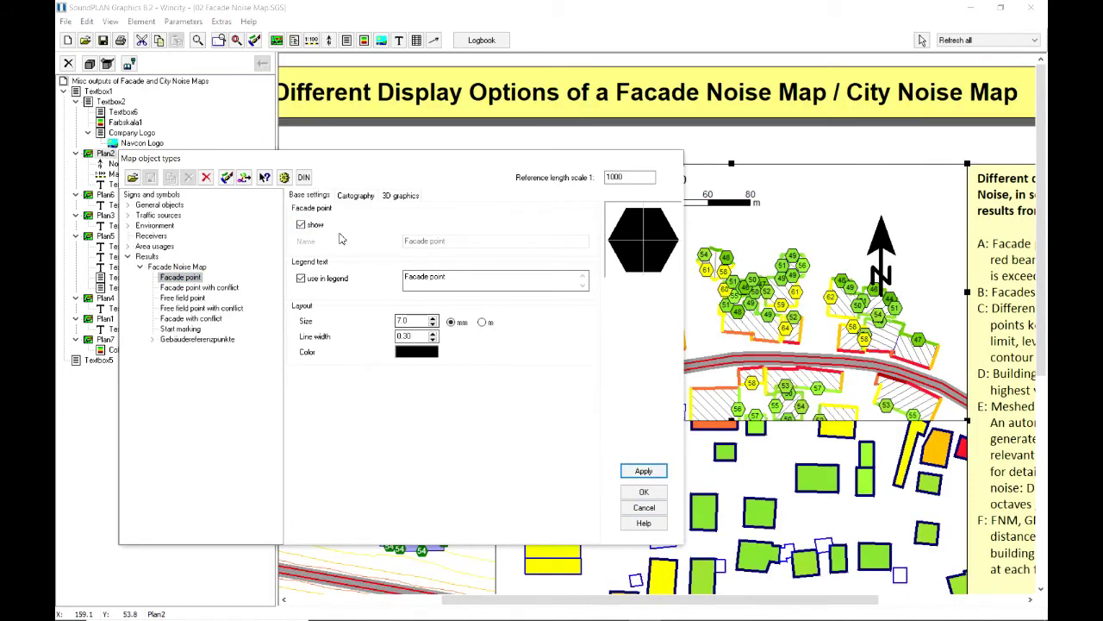
click(301, 225)
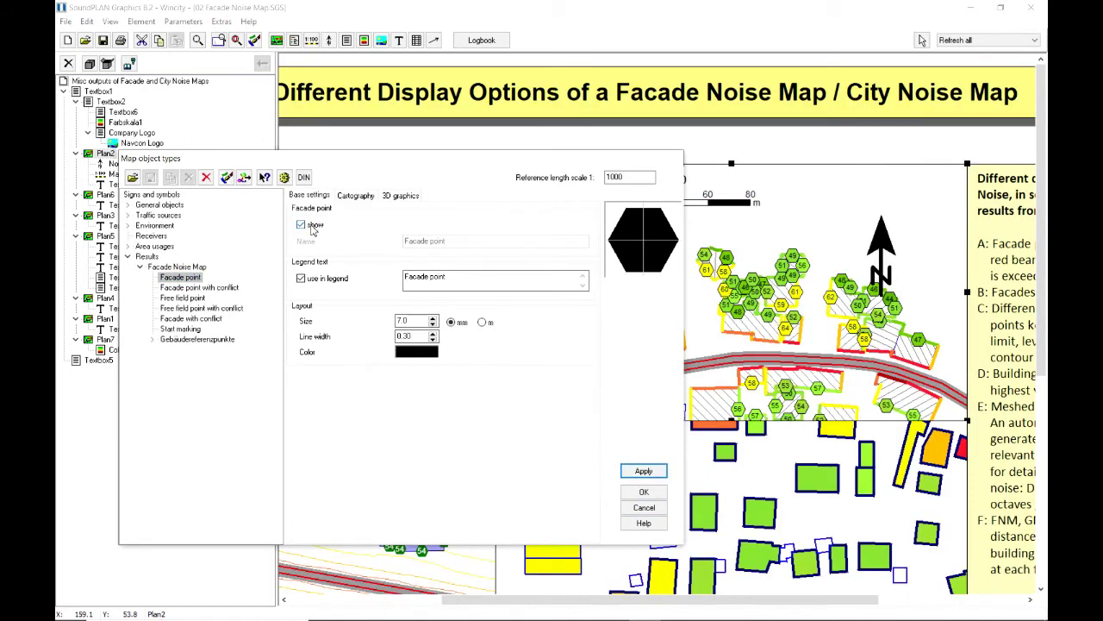
click(653, 476)
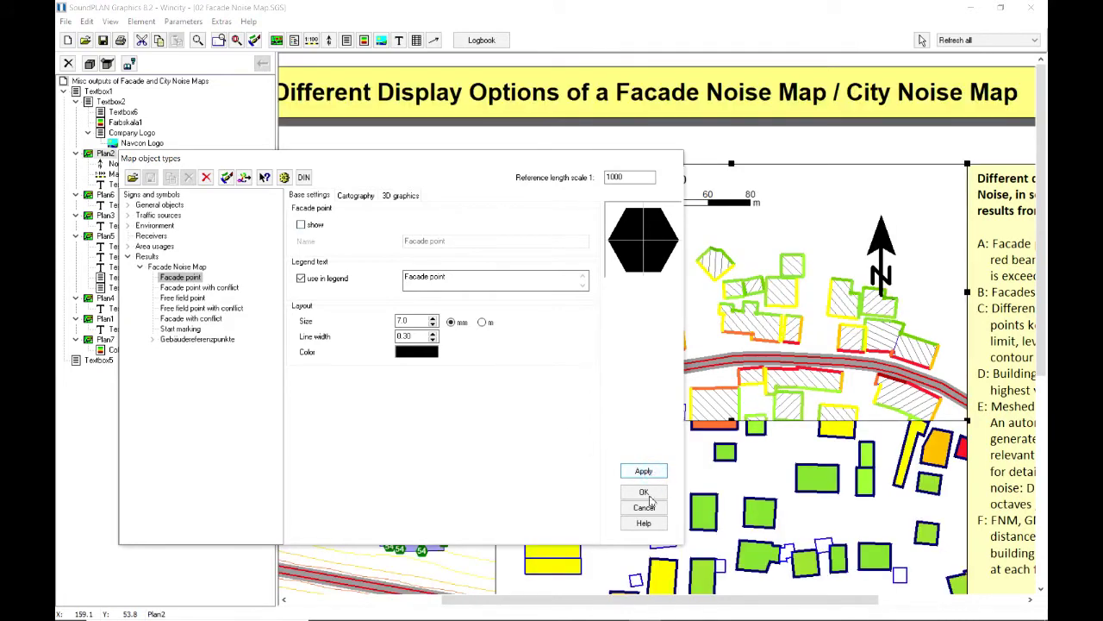
click(652, 508)
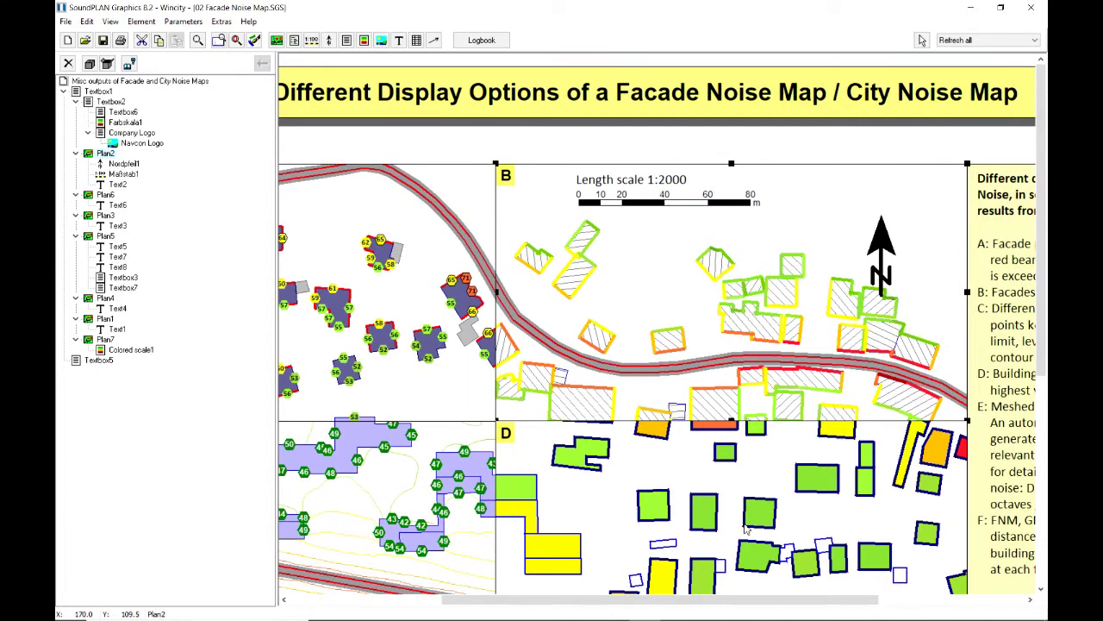
scroll(724, 512, down, 1)
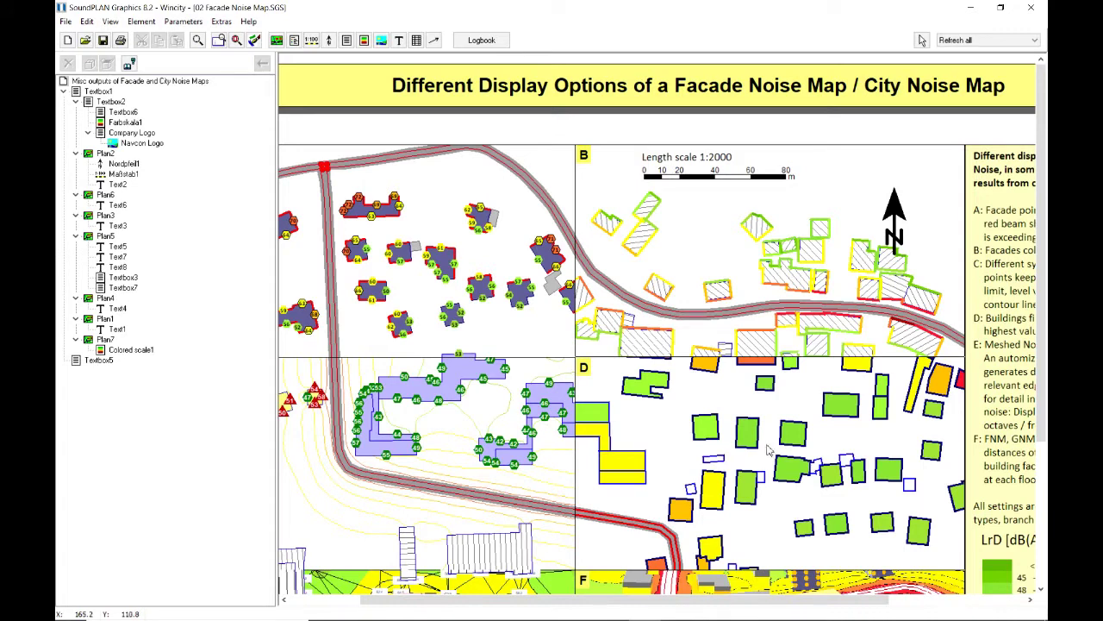
right_click(736, 401)
key(Escape)
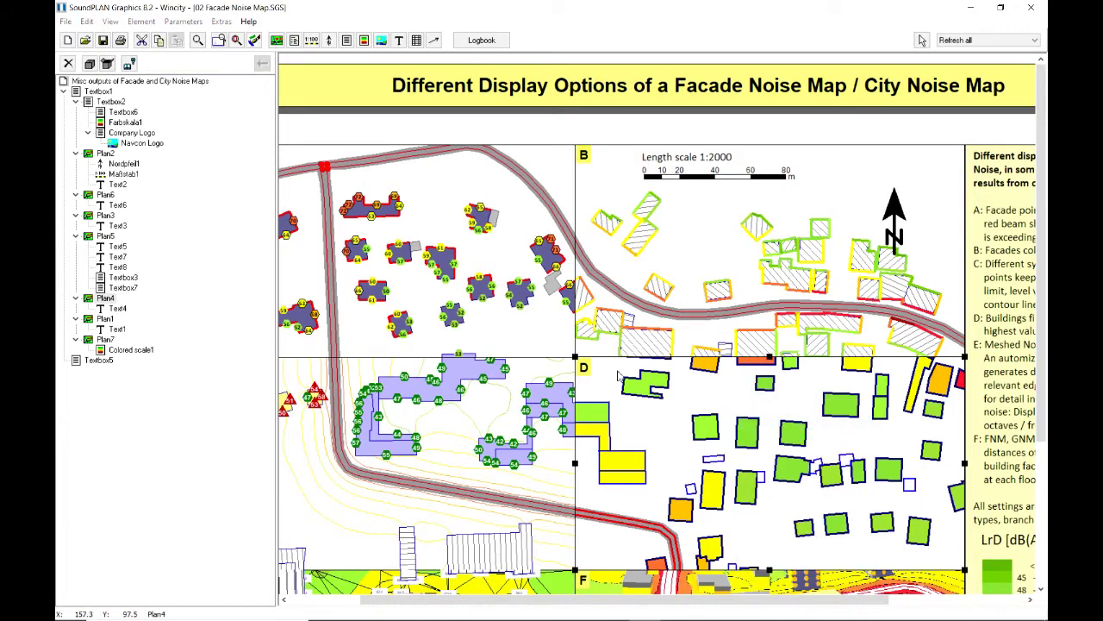
double_click(618, 377)
click(205, 318)
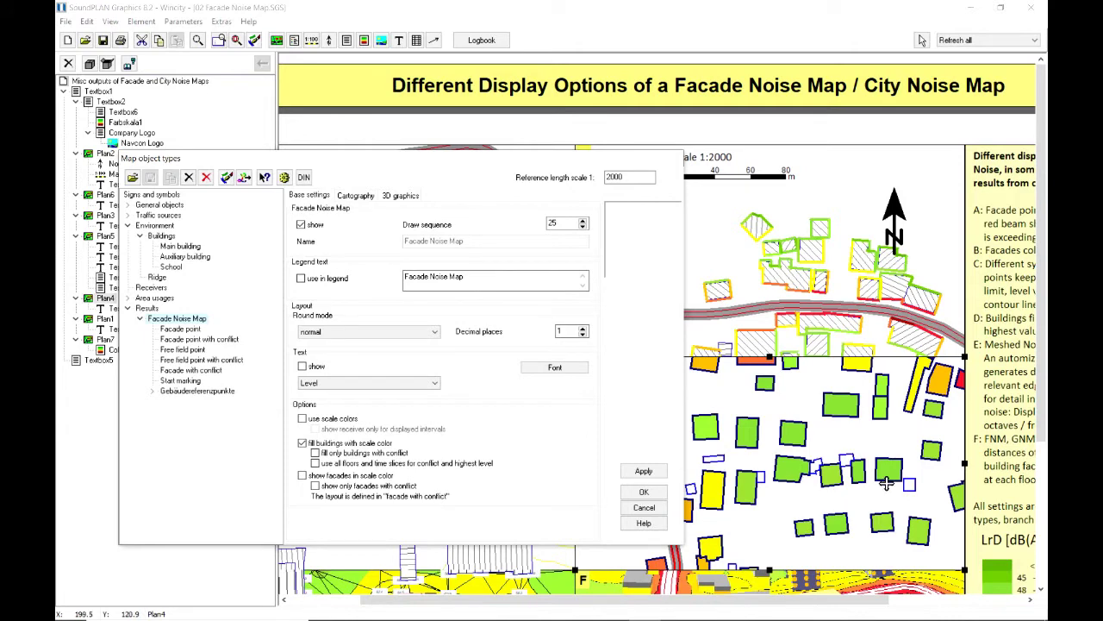
click(644, 508)
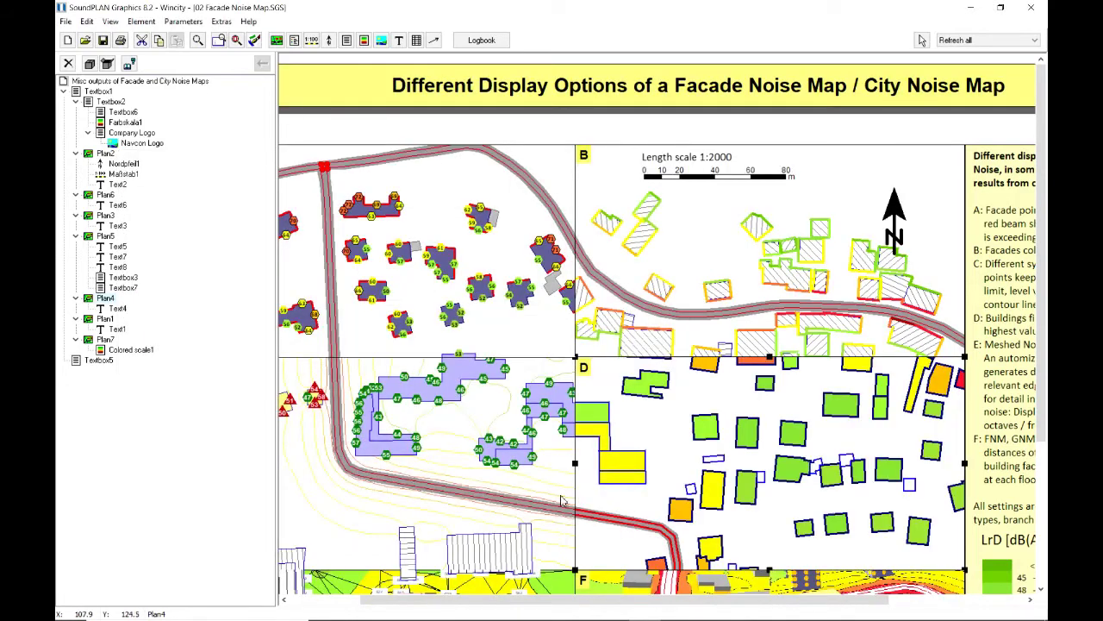
click(450, 441)
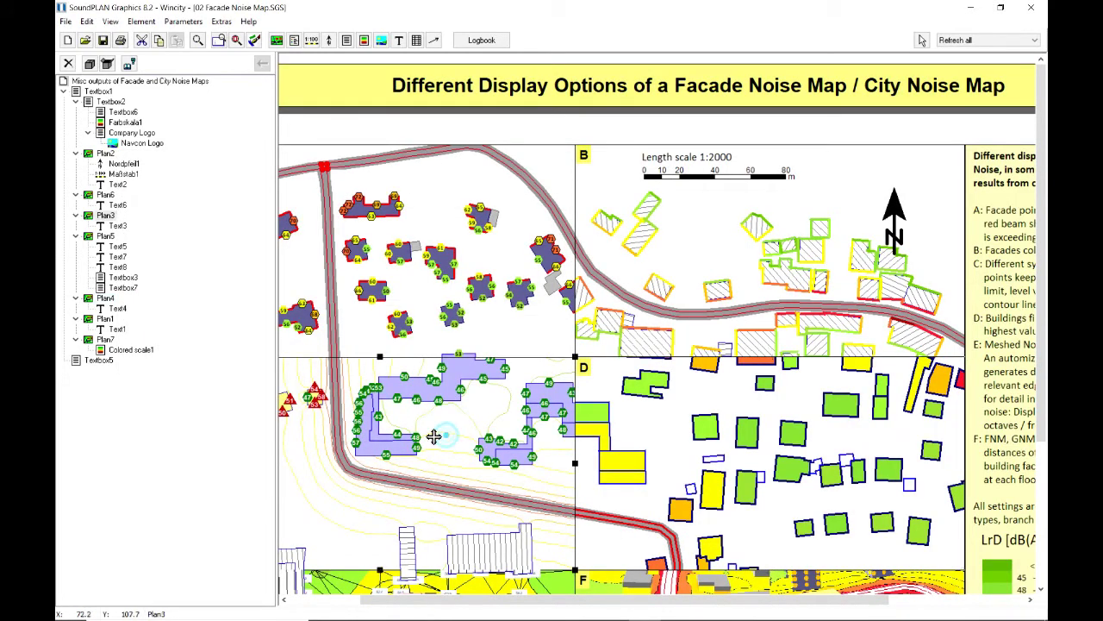
drag(576, 601, 483, 599)
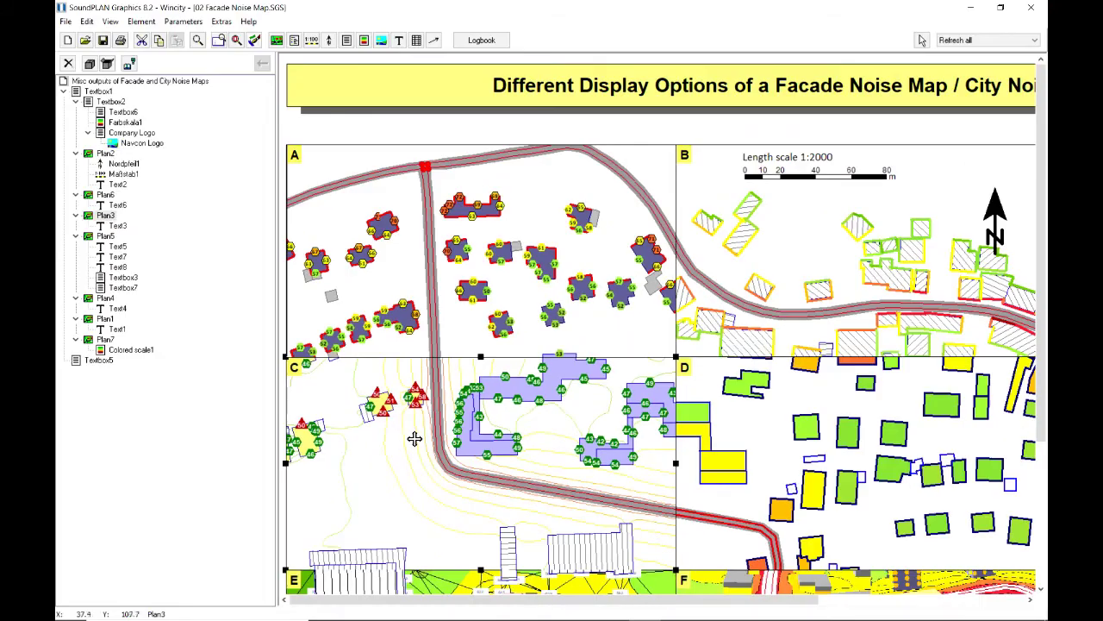
right_click(423, 406)
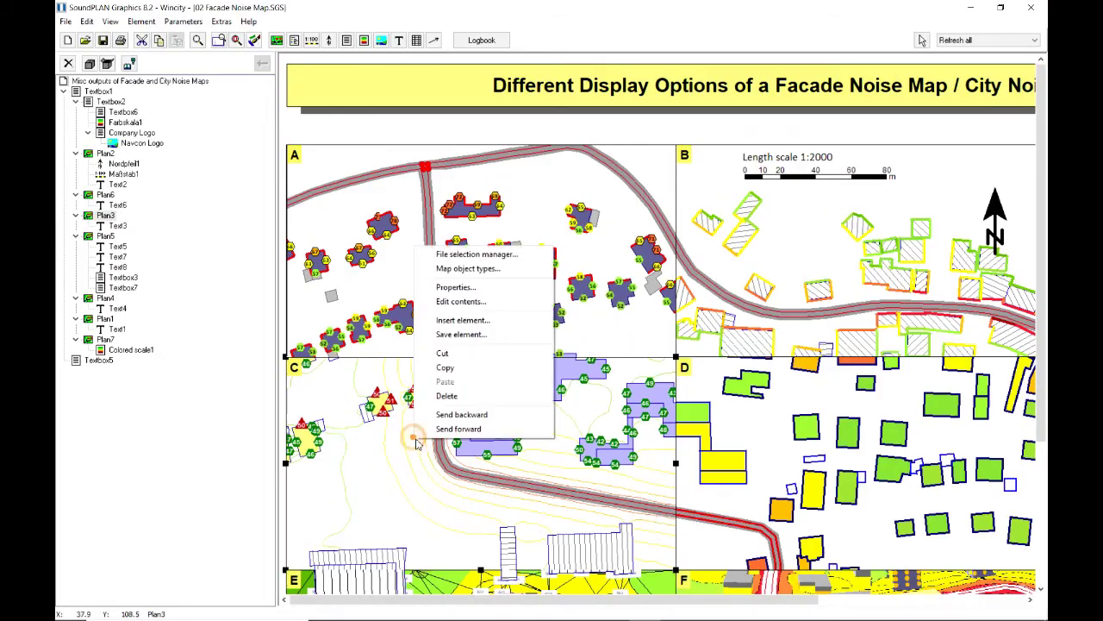
click(477, 271)
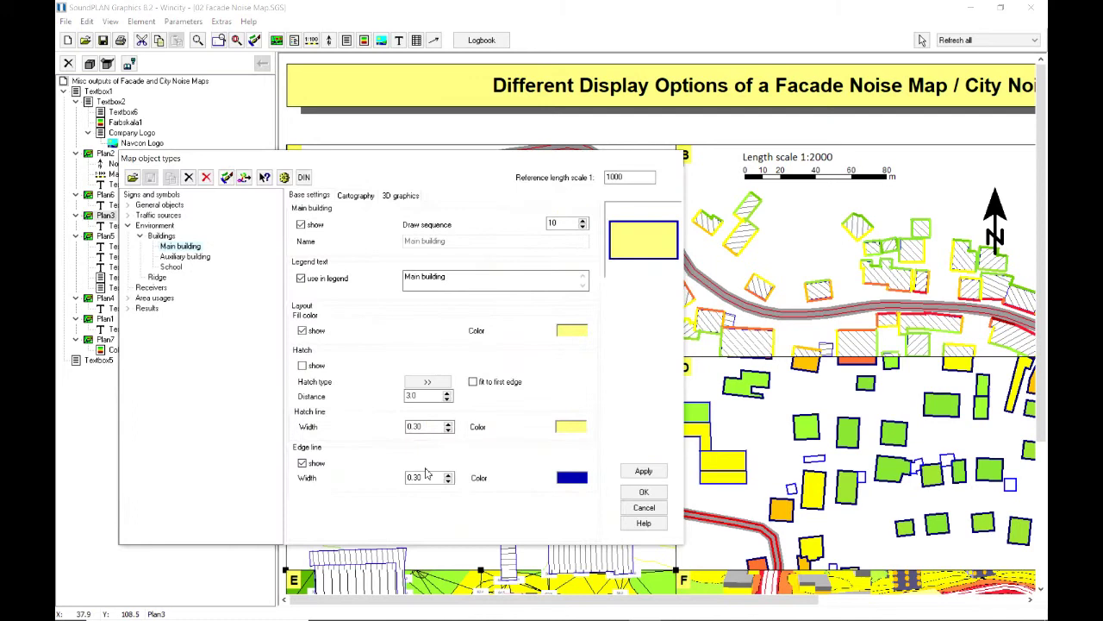
click(127, 307)
click(140, 318)
click(164, 319)
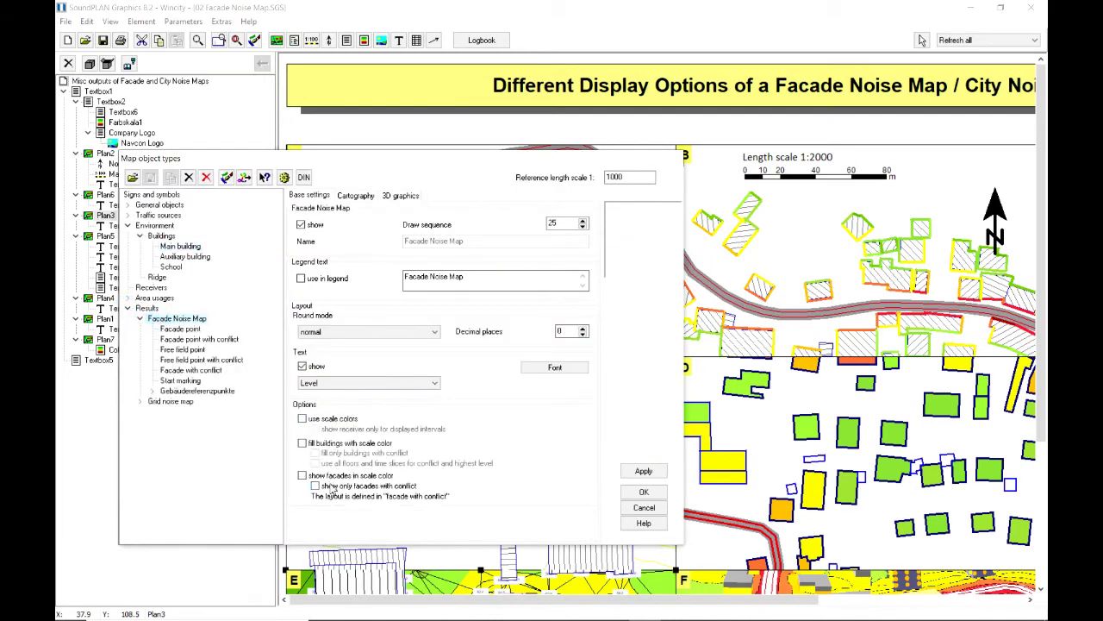
click(195, 331)
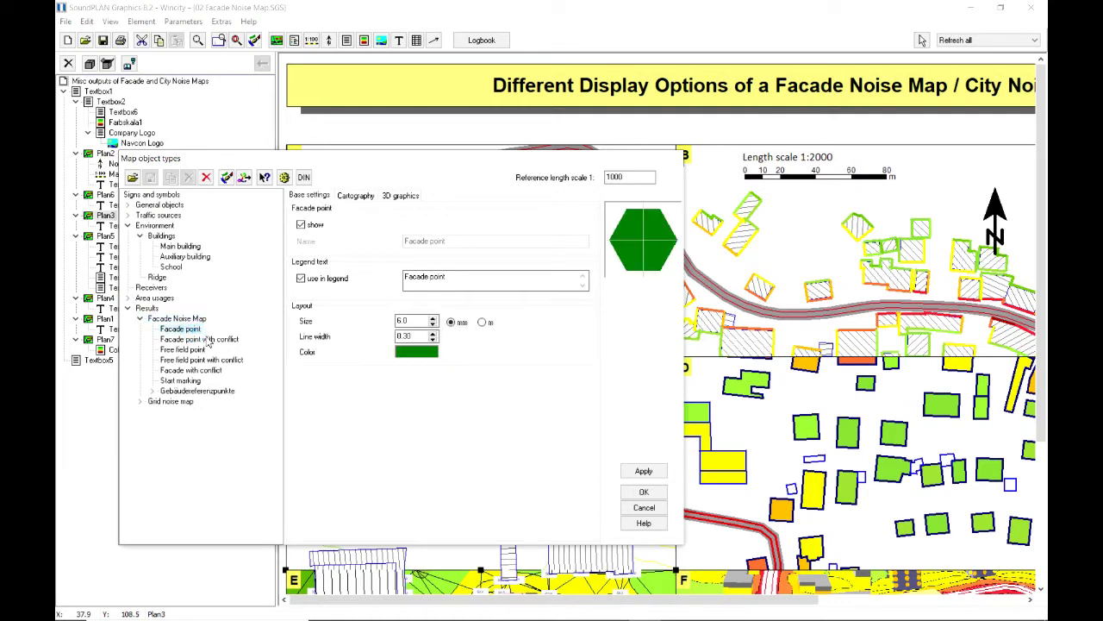
click(192, 339)
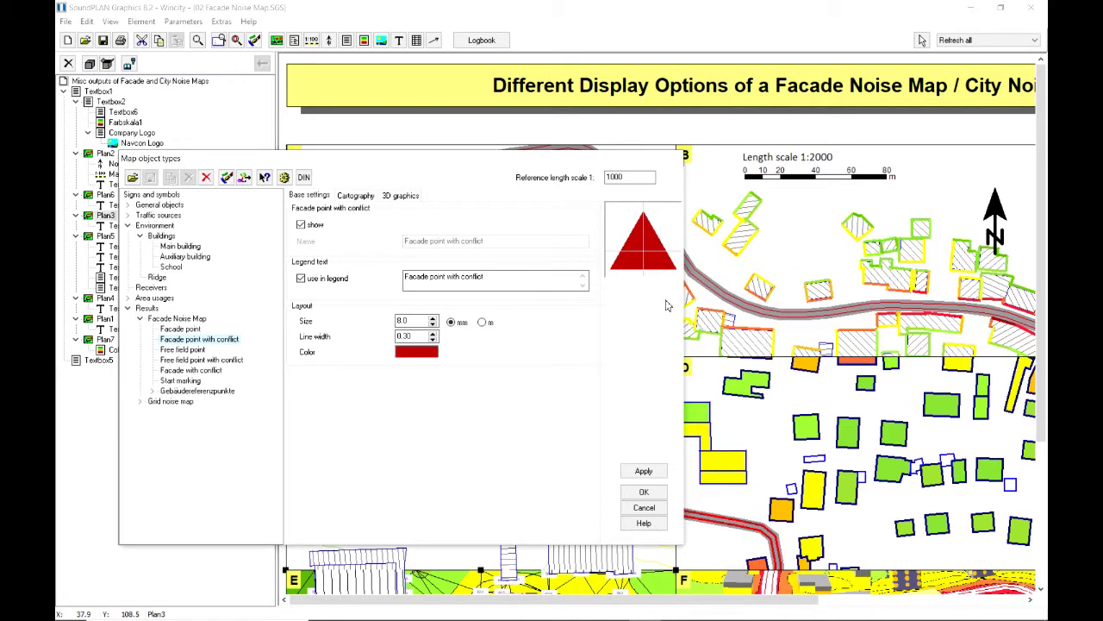
click(195, 329)
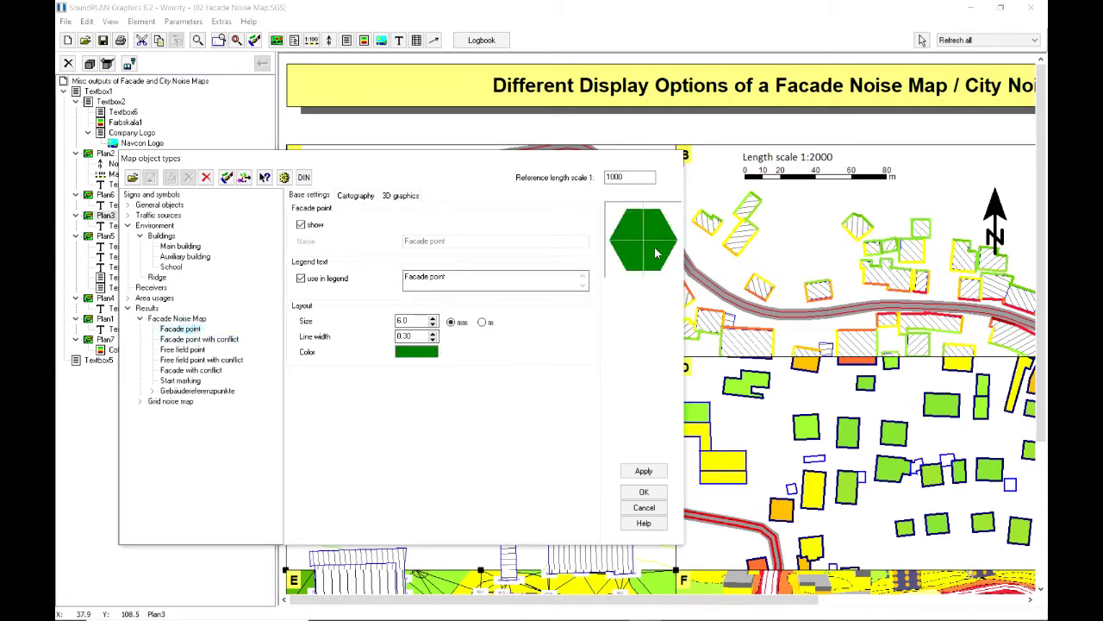
click(644, 508)
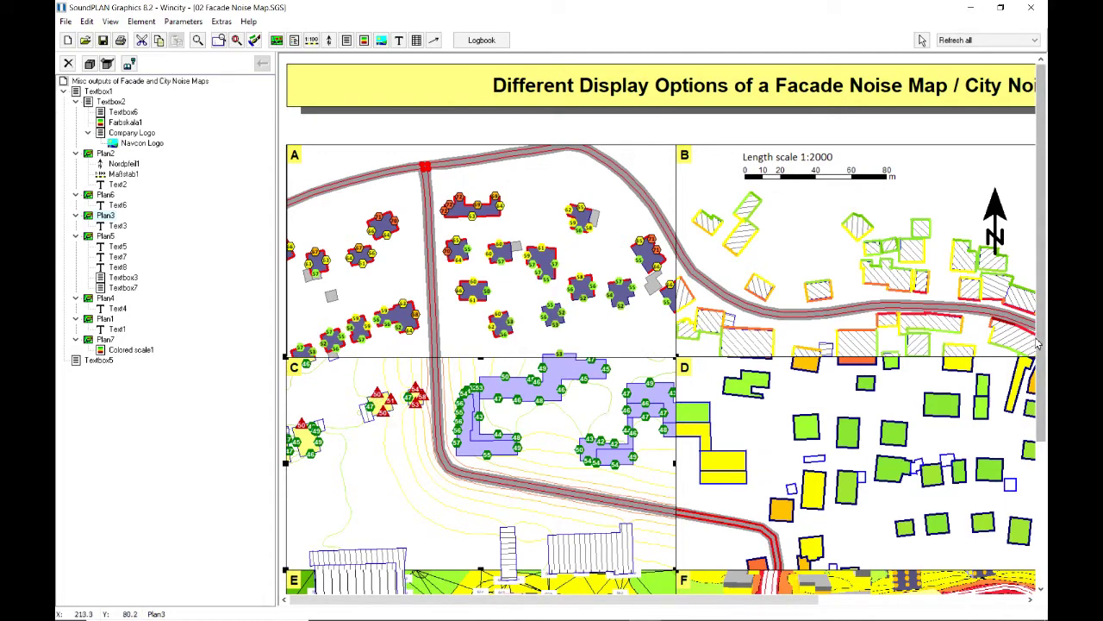
drag(1041, 250, 1041, 395)
click(440, 468)
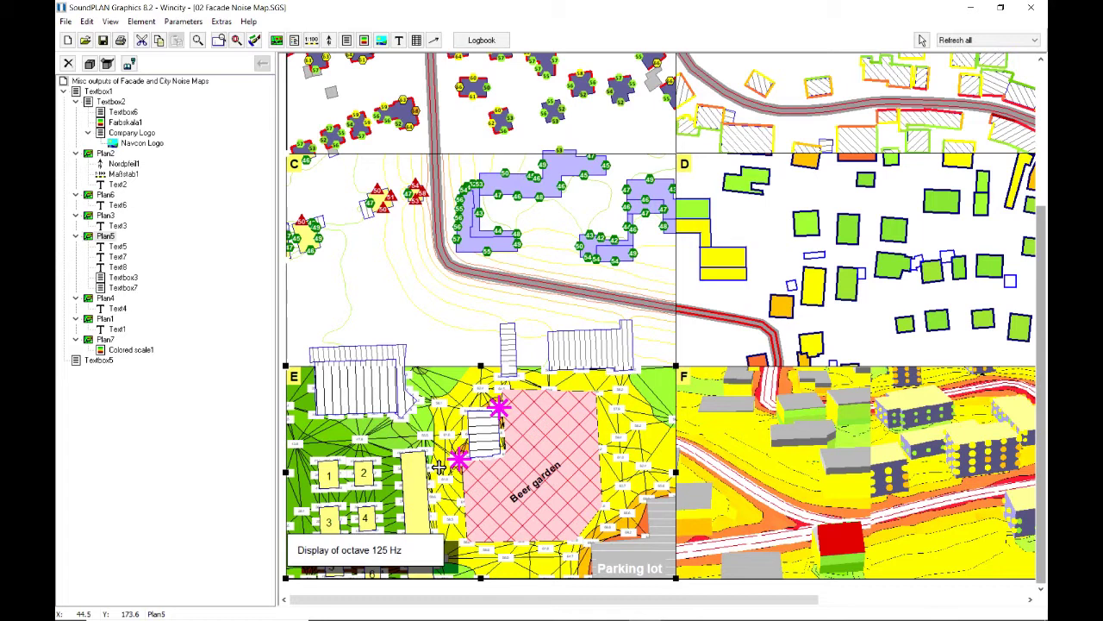
click(238, 41)
Zoom map E in on the beer garden area to inspect the 125 Hz octave mesh
click(486, 502)
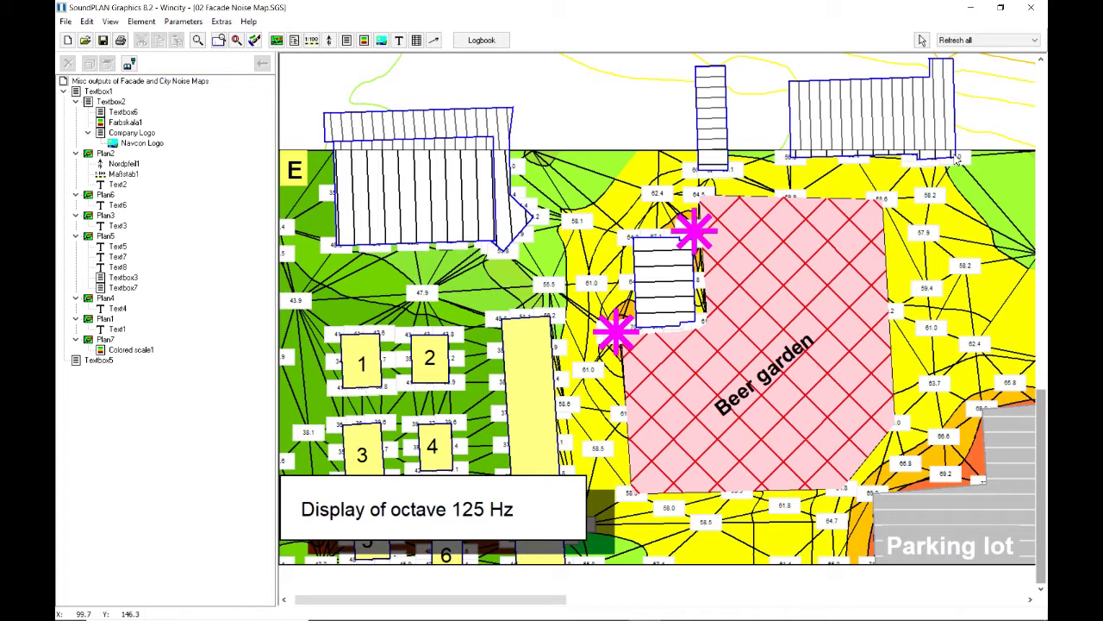
right_click(572, 290)
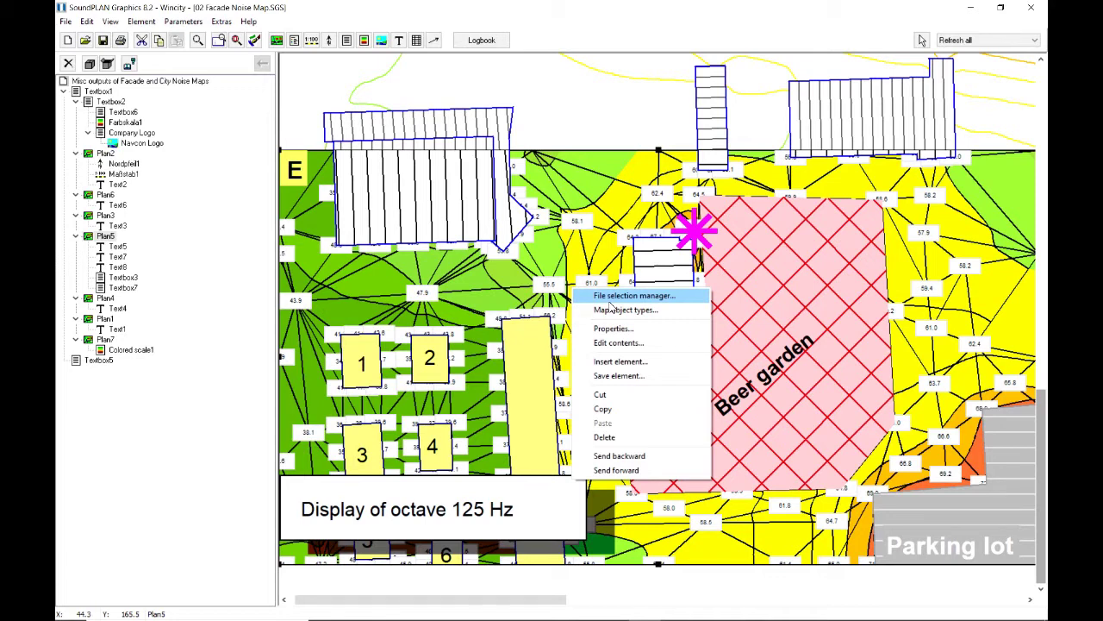
Open RCNM1203.res settings in map E, keep the LrD time slice and choose the 250 Hz octave
click(638, 297)
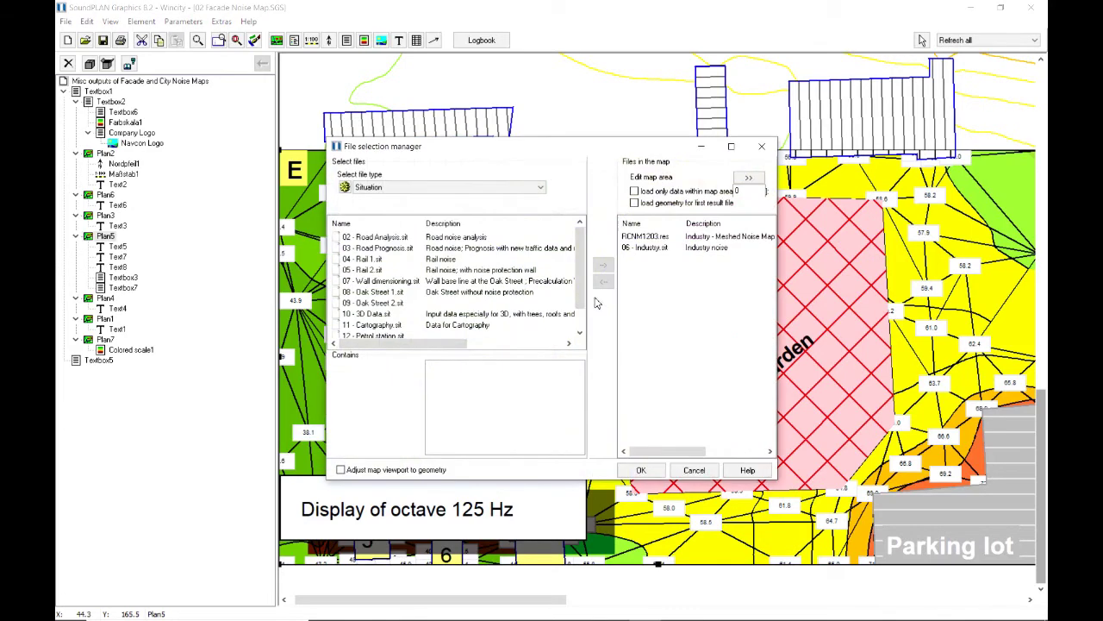
click(641, 238)
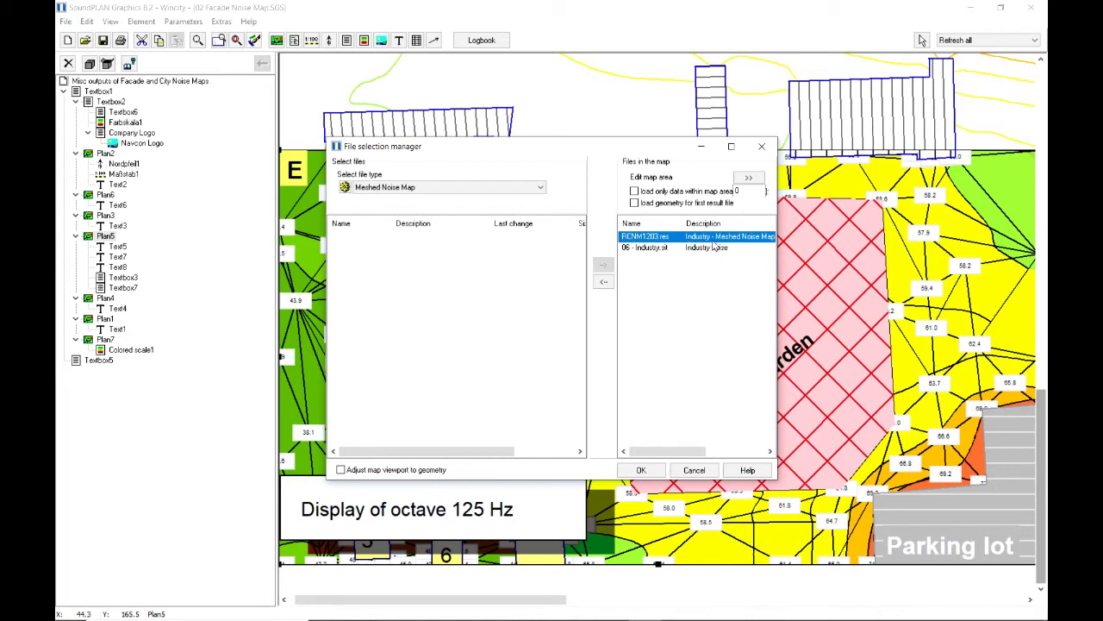
double_click(619, 238)
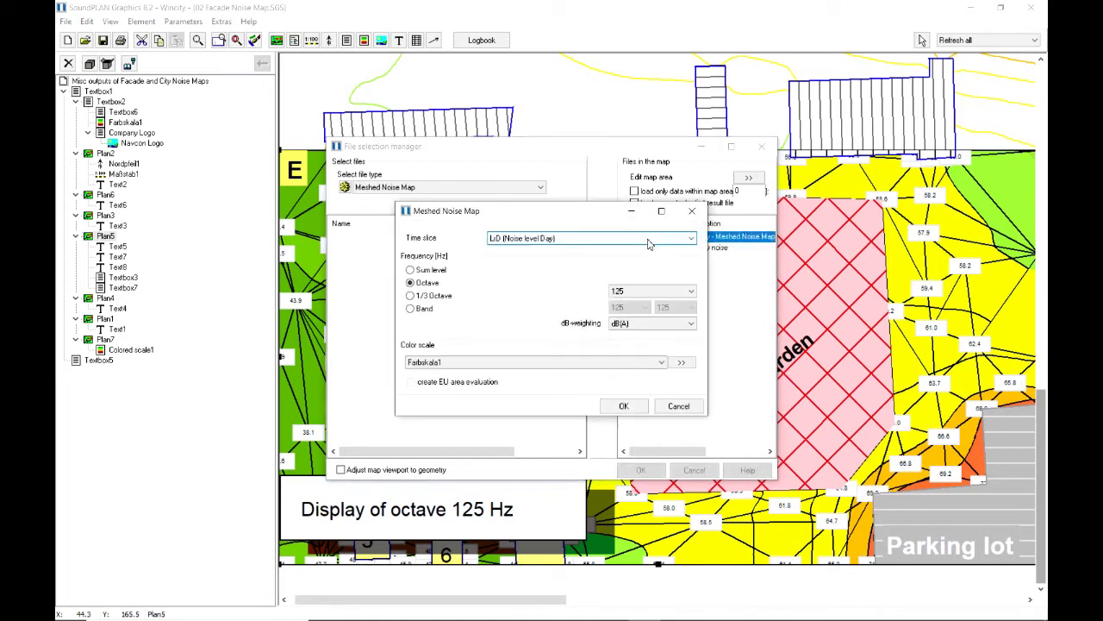
click(521, 241)
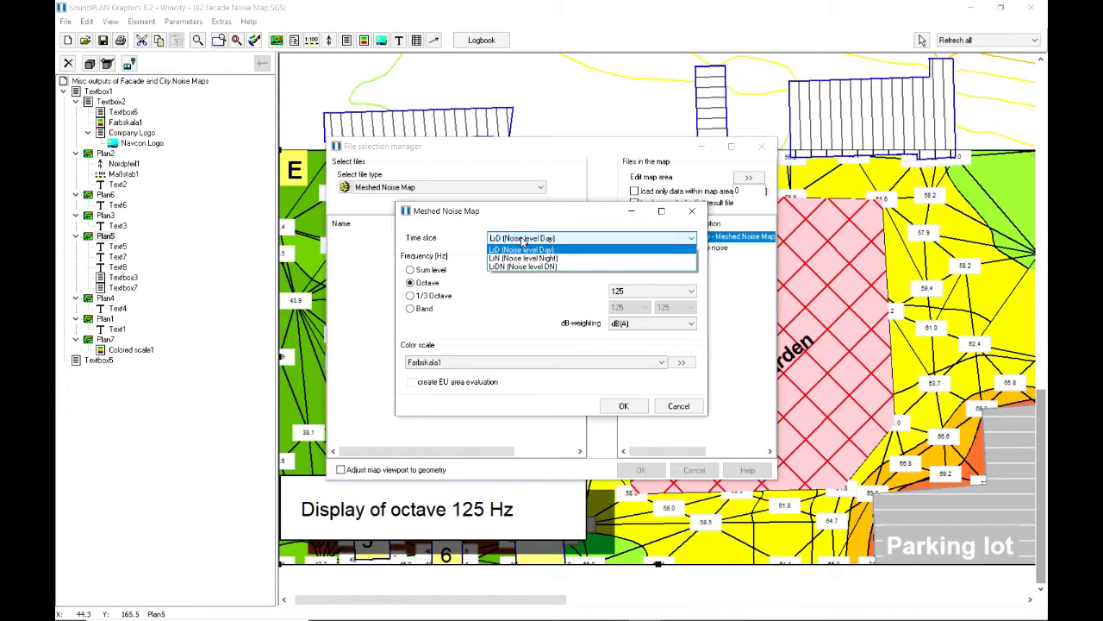
click(523, 244)
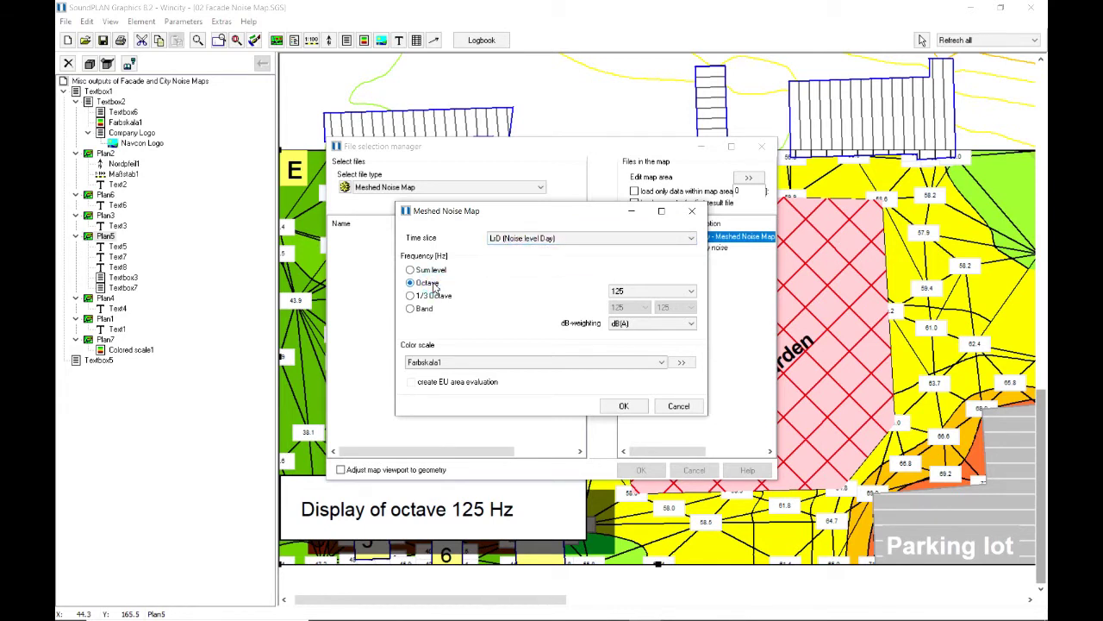
click(625, 294)
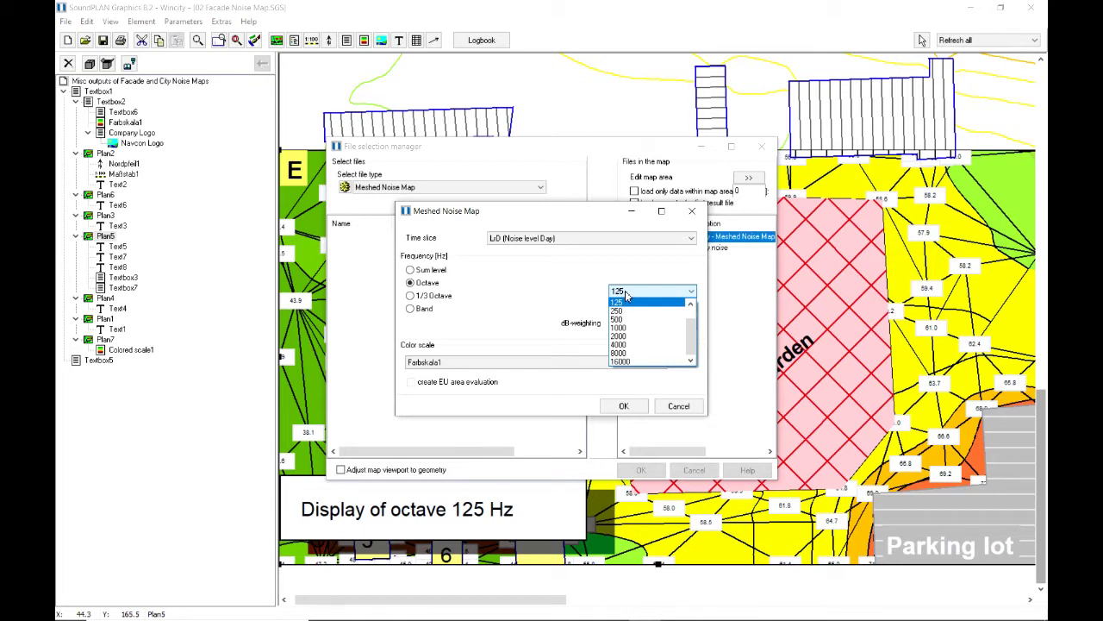
click(634, 309)
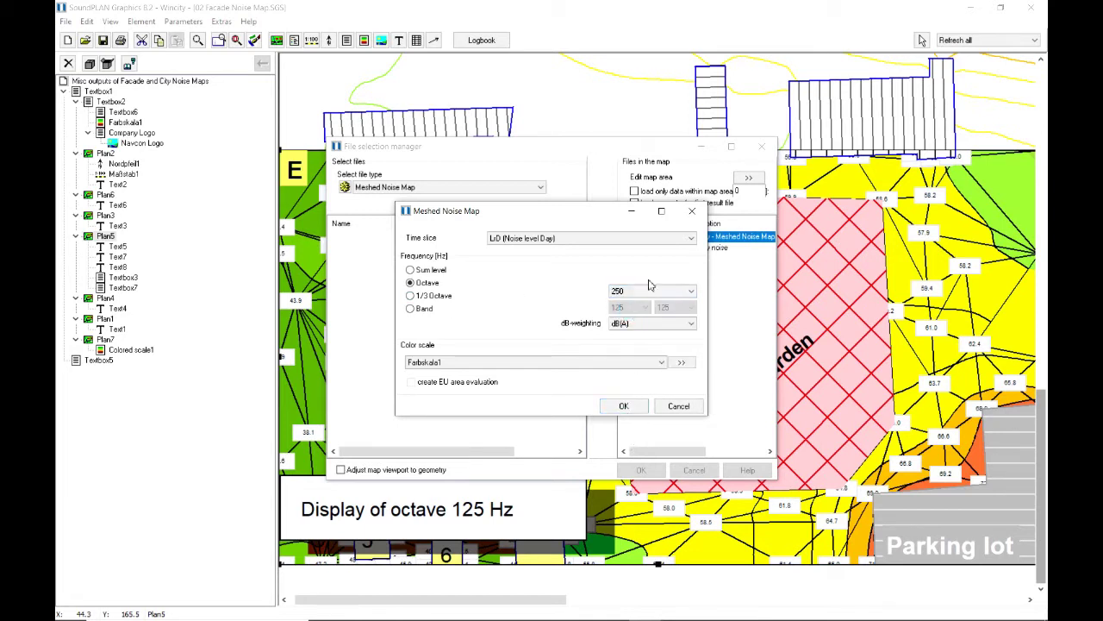
Keep the dB(A) weighting and confirm so map E redraws at 250 Hz
click(638, 325)
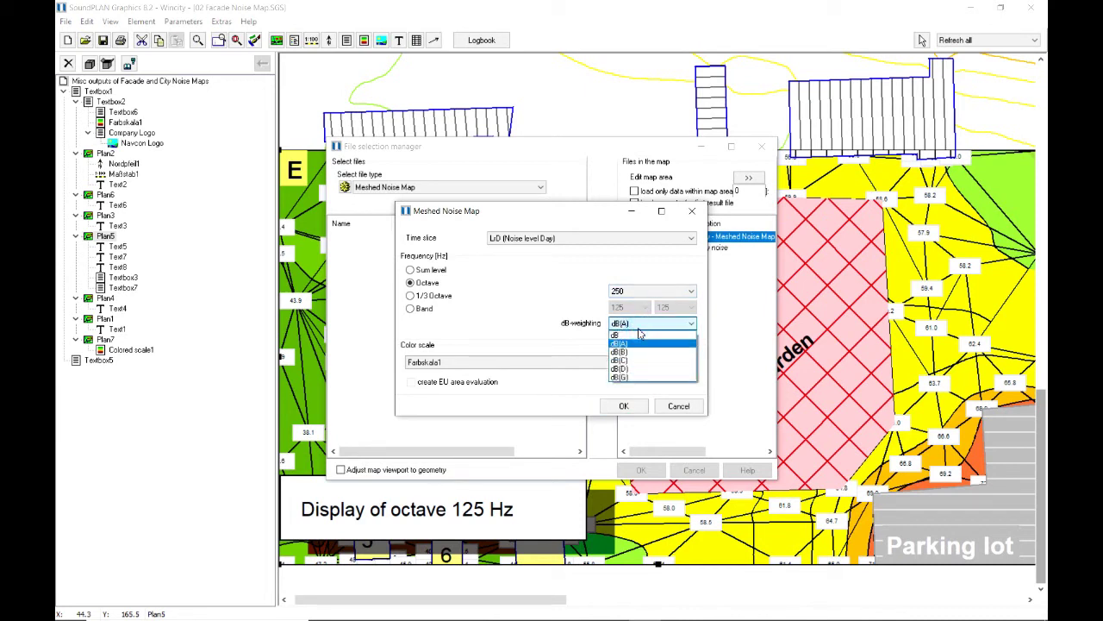
click(639, 332)
click(640, 331)
click(553, 336)
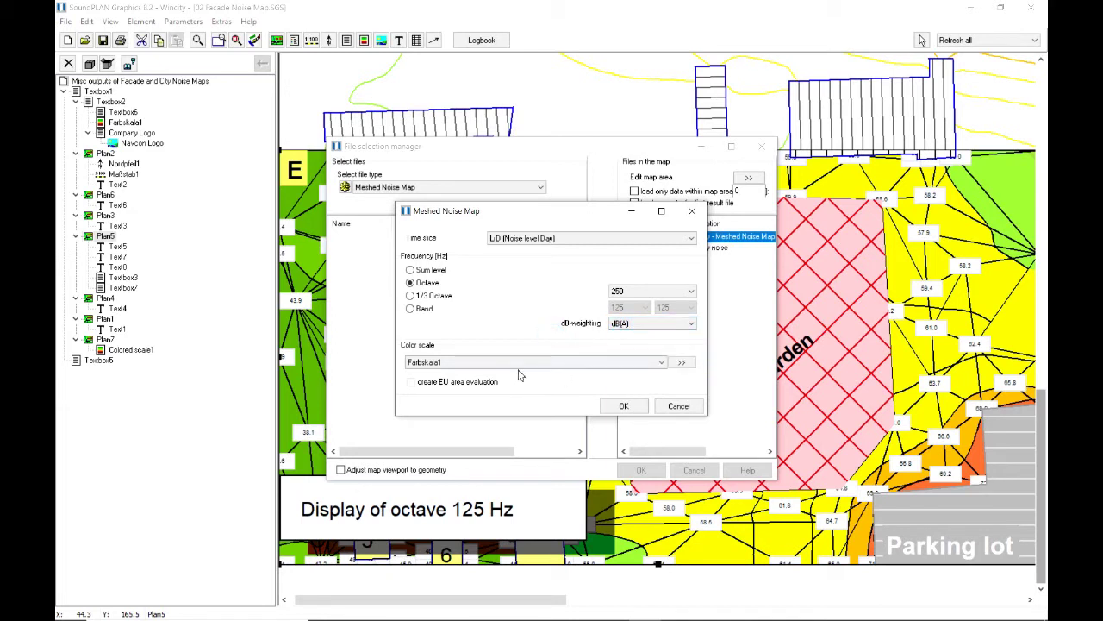
click(617, 411)
click(626, 409)
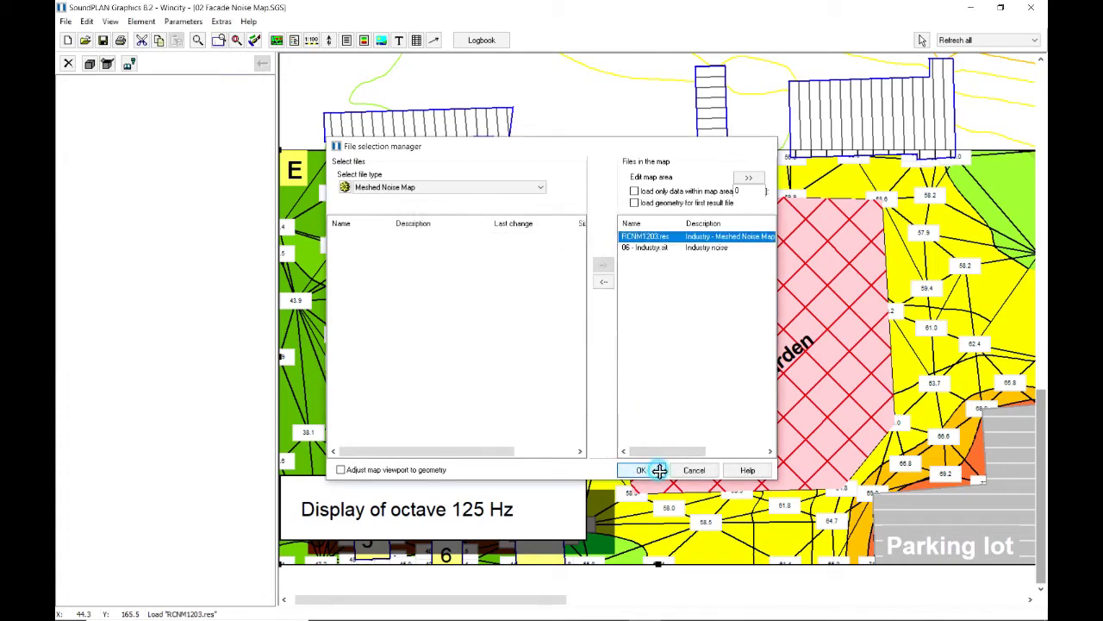
click(659, 473)
click(470, 512)
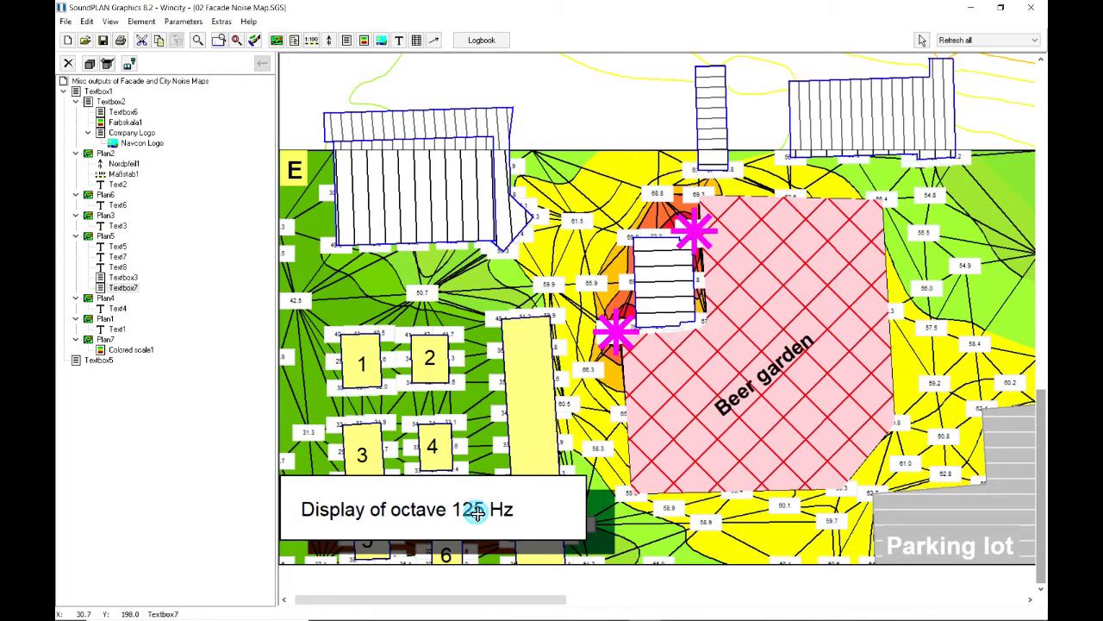
Try the Frequency [Hz] / Group variable in the octave caption, then close the editor without changes
double_click(477, 512)
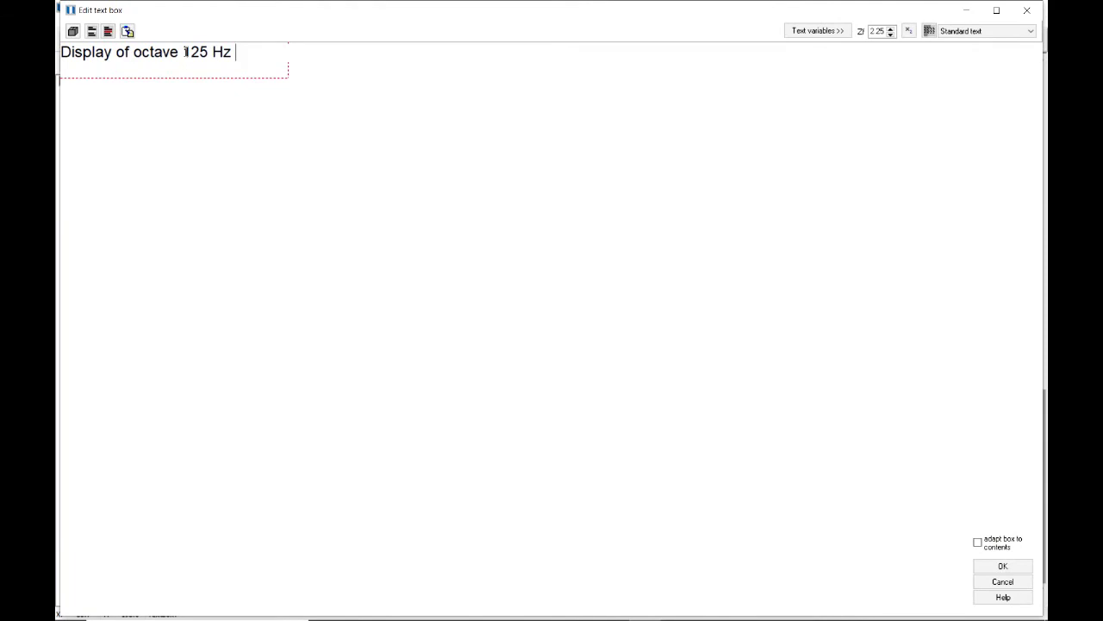
drag(184, 51, 209, 52)
click(838, 30)
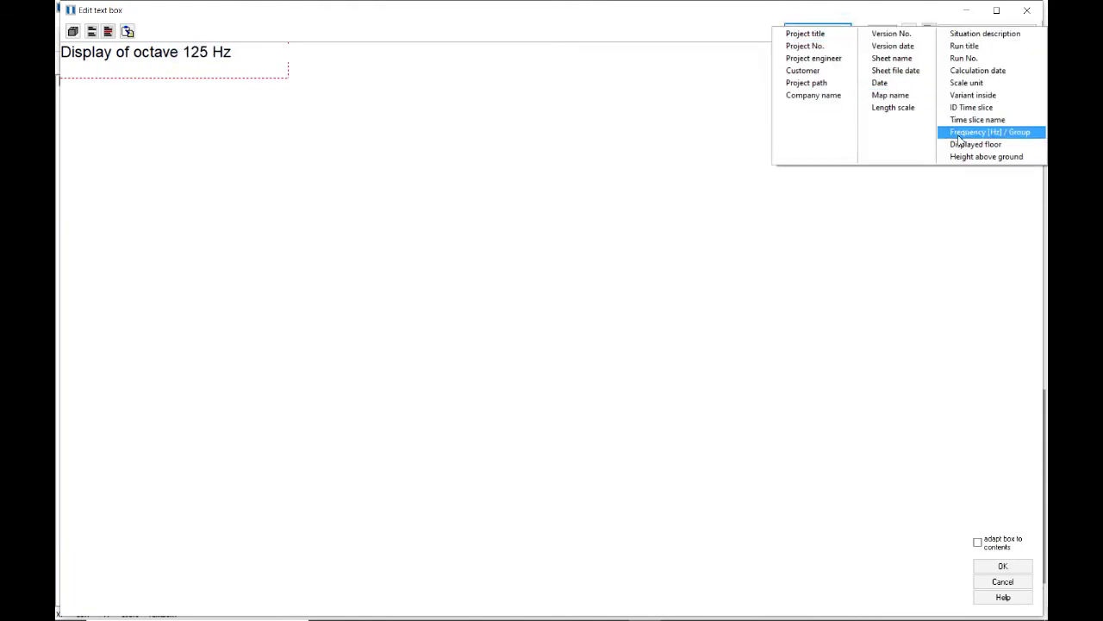
click(960, 133)
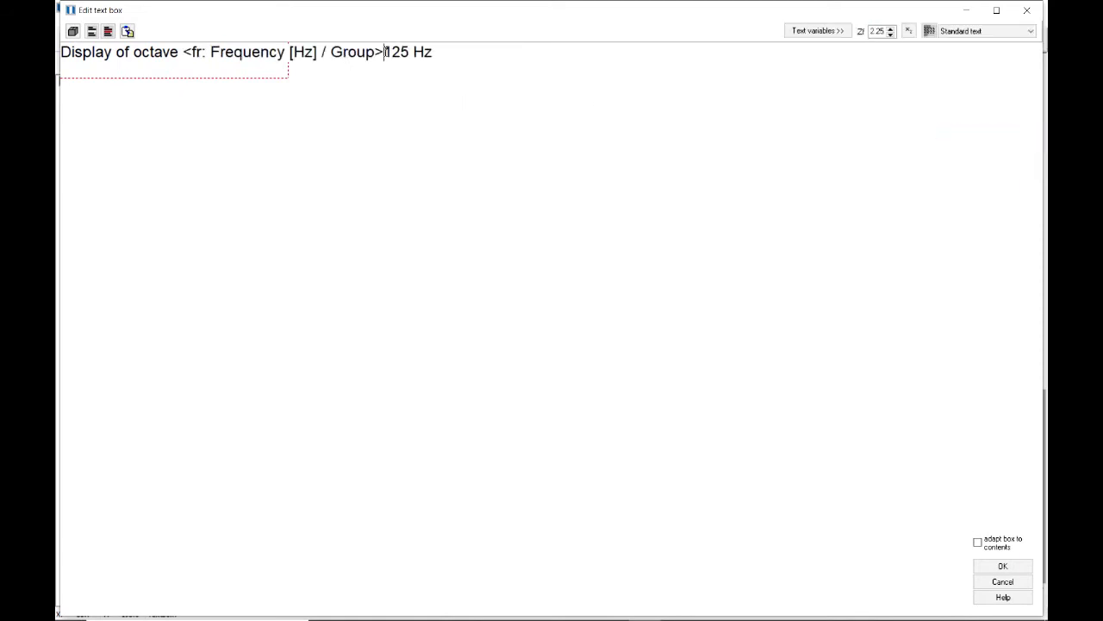
drag(385, 51, 439, 47)
click(404, 41)
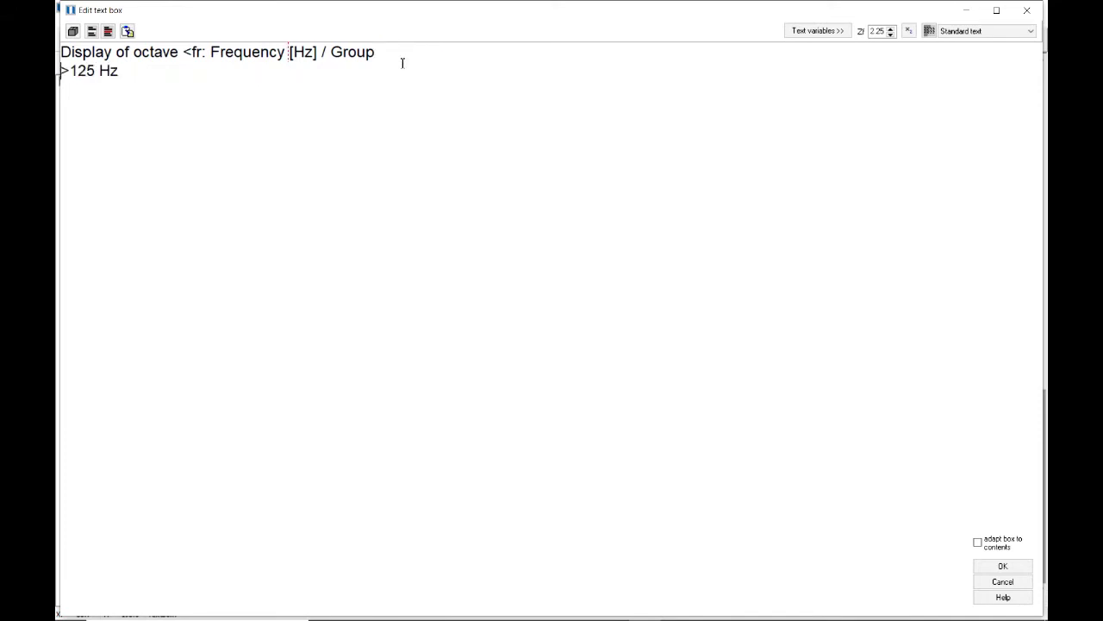
click(1009, 581)
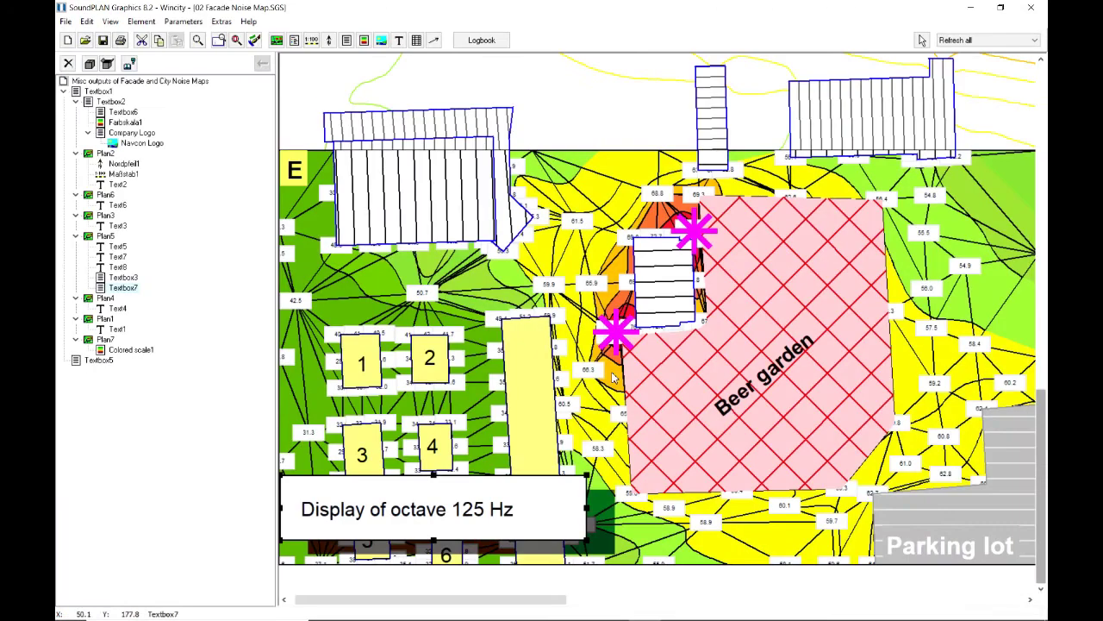
Replace the fixed 125 Hz in map E's caption with the Frequency [Hz] / Group variable
double_click(494, 498)
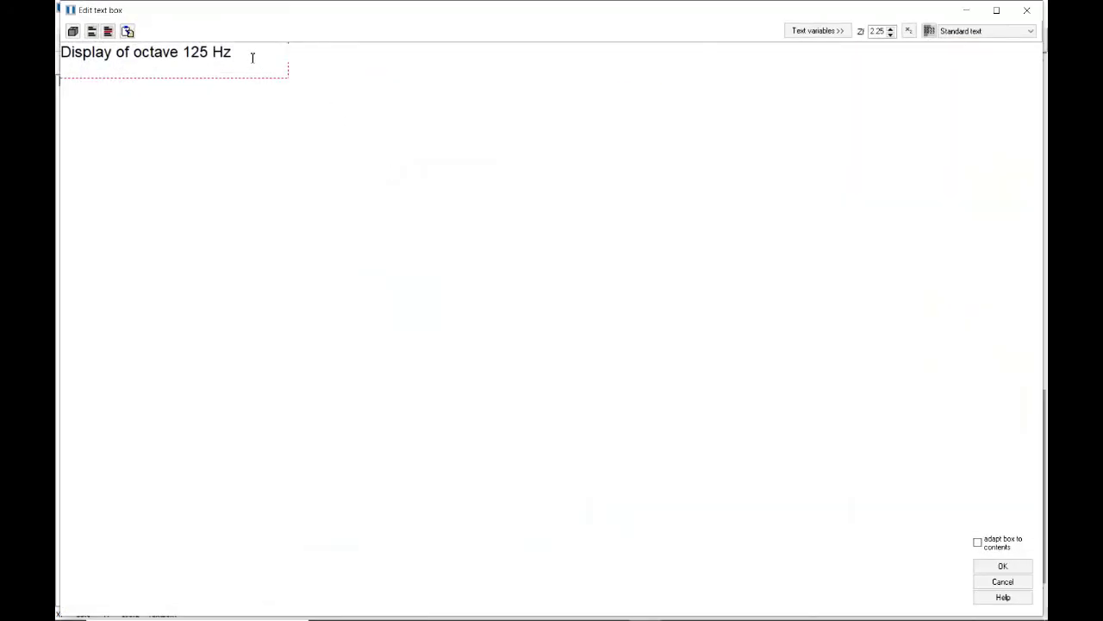
drag(236, 52, 182, 51)
key(BackSpace)
click(817, 32)
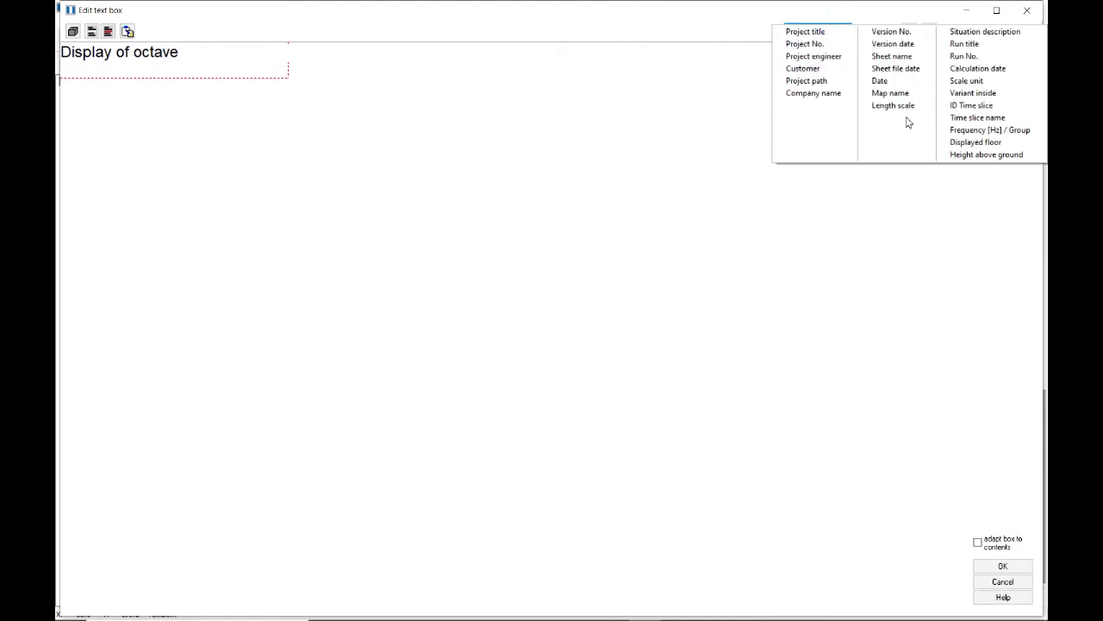
click(987, 131)
click(1003, 566)
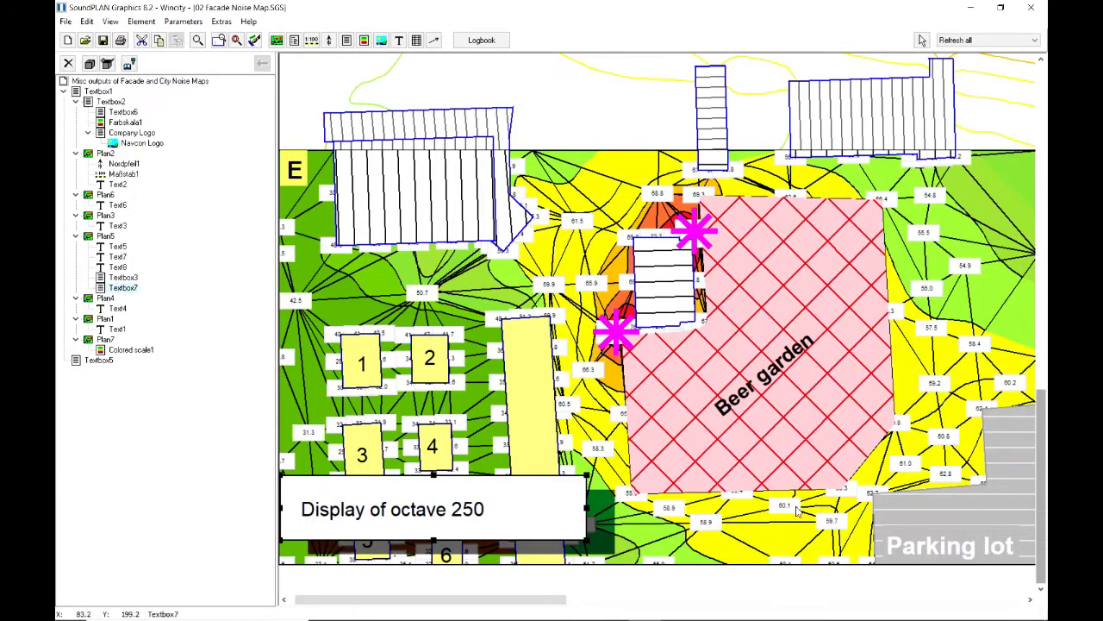
Fix the unit text after the variable so the caption reads 'Display of octave 250 Hz'
double_click(447, 515)
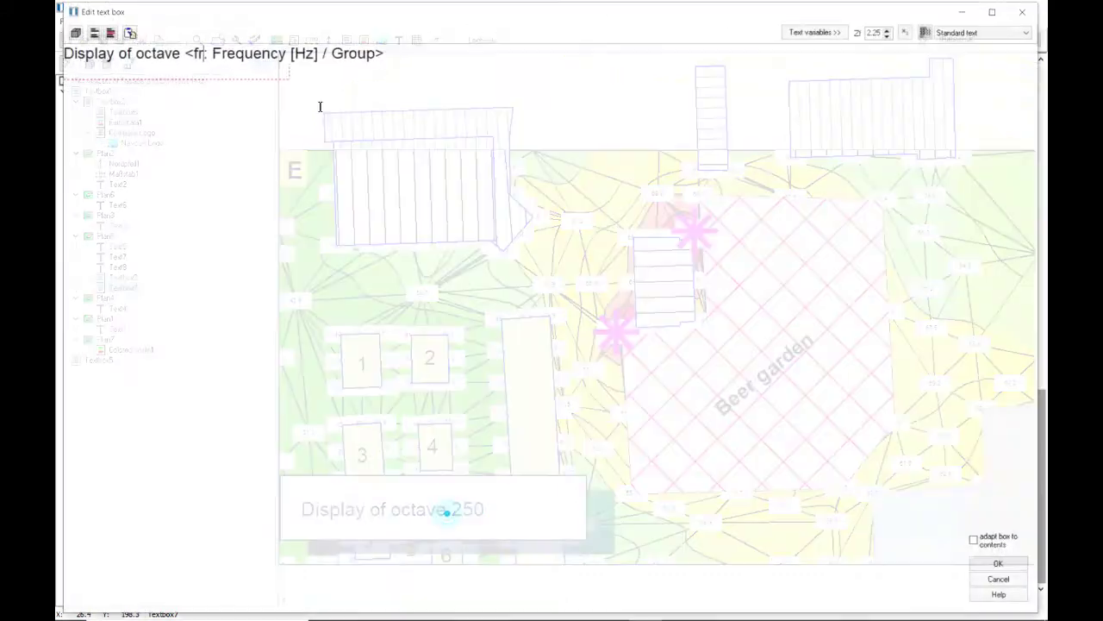
click(406, 51)
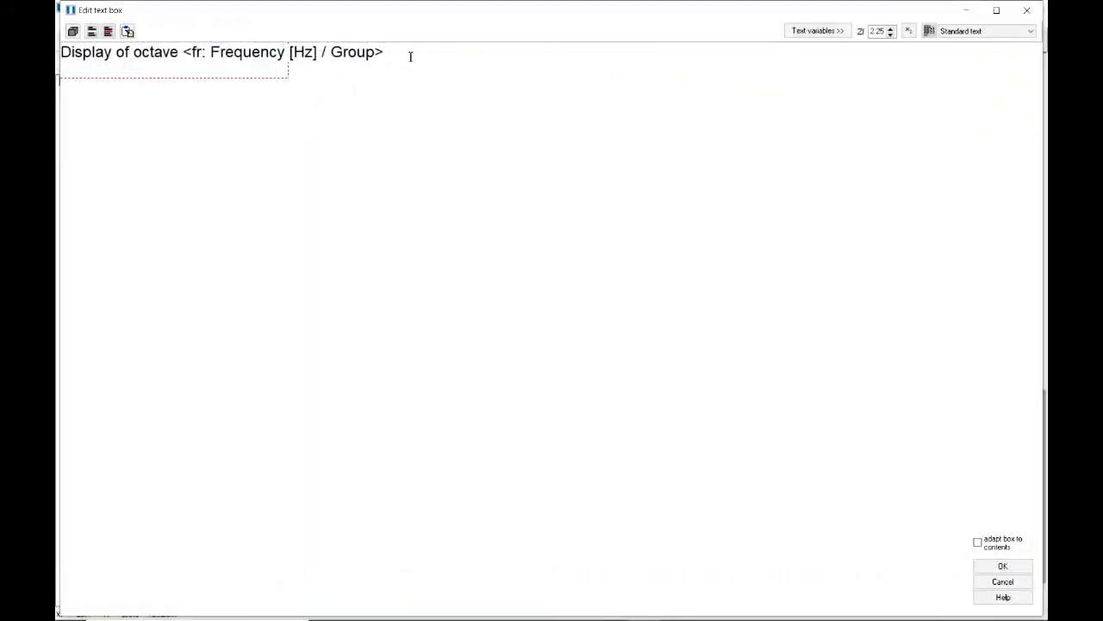
key(BackSpace)
key(BackSpace)
click(1003, 566)
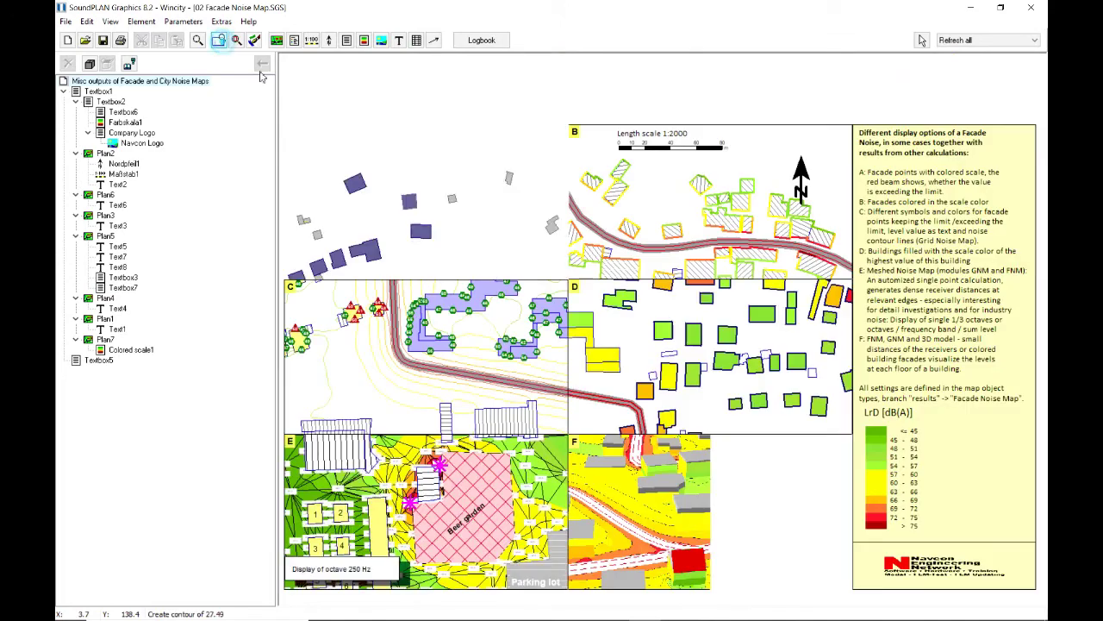
Show the whole sheet with maps A–F and select the 3D part of map F
click(218, 39)
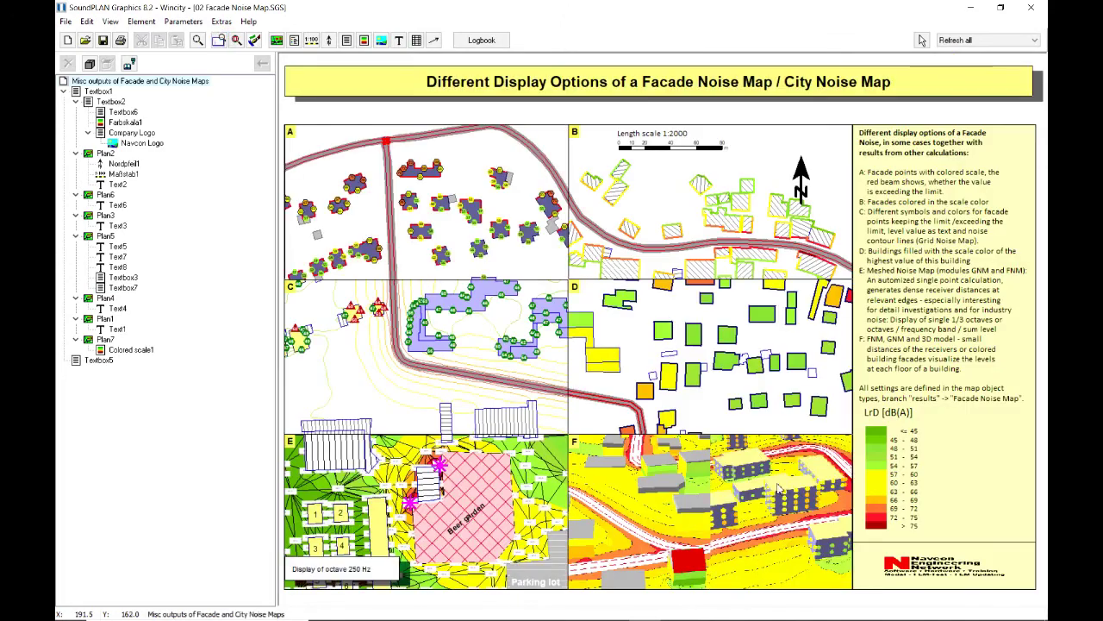
click(668, 488)
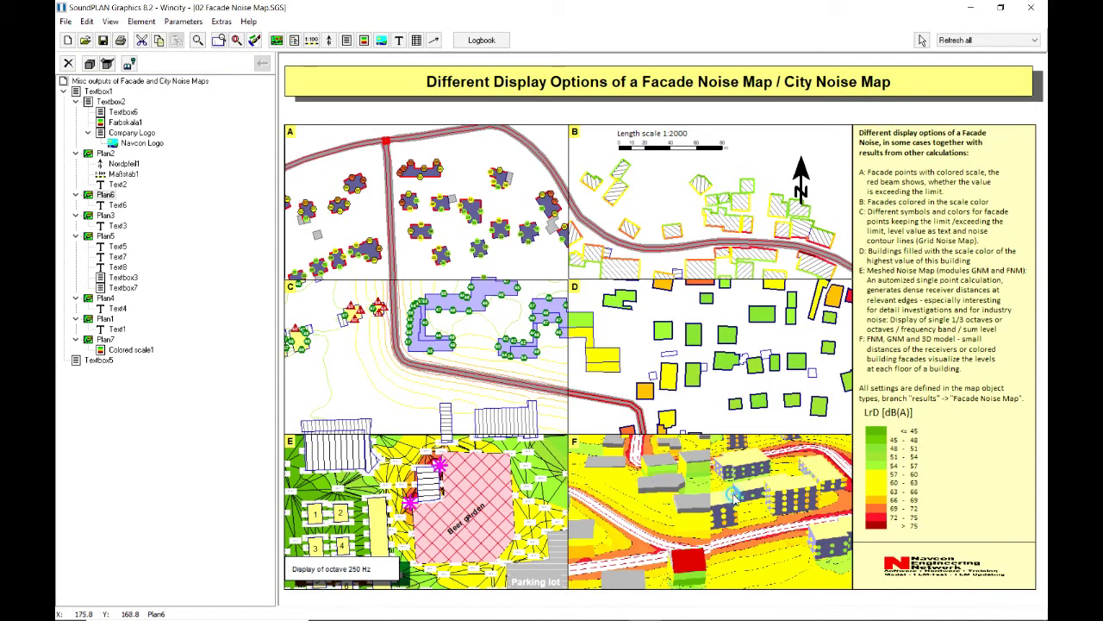
click(726, 495)
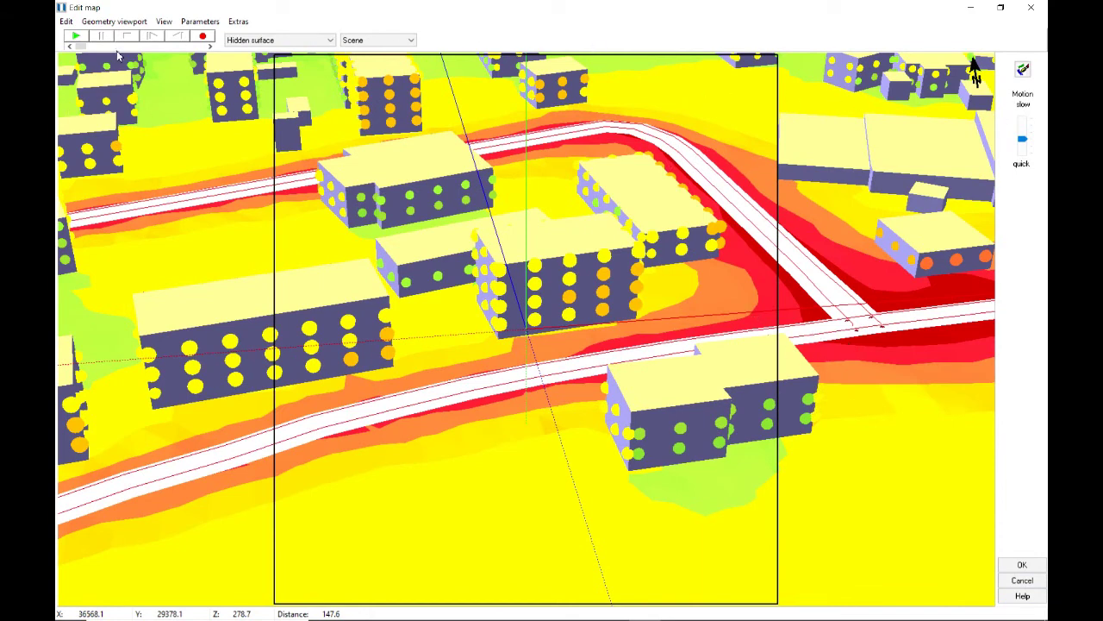
click(162, 21)
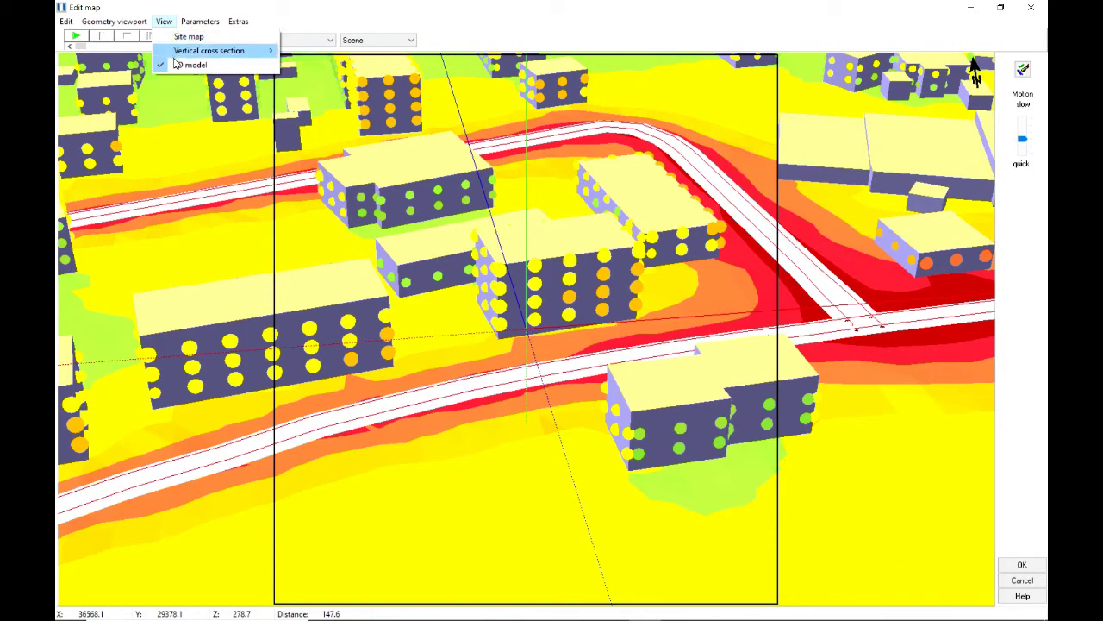
click(411, 17)
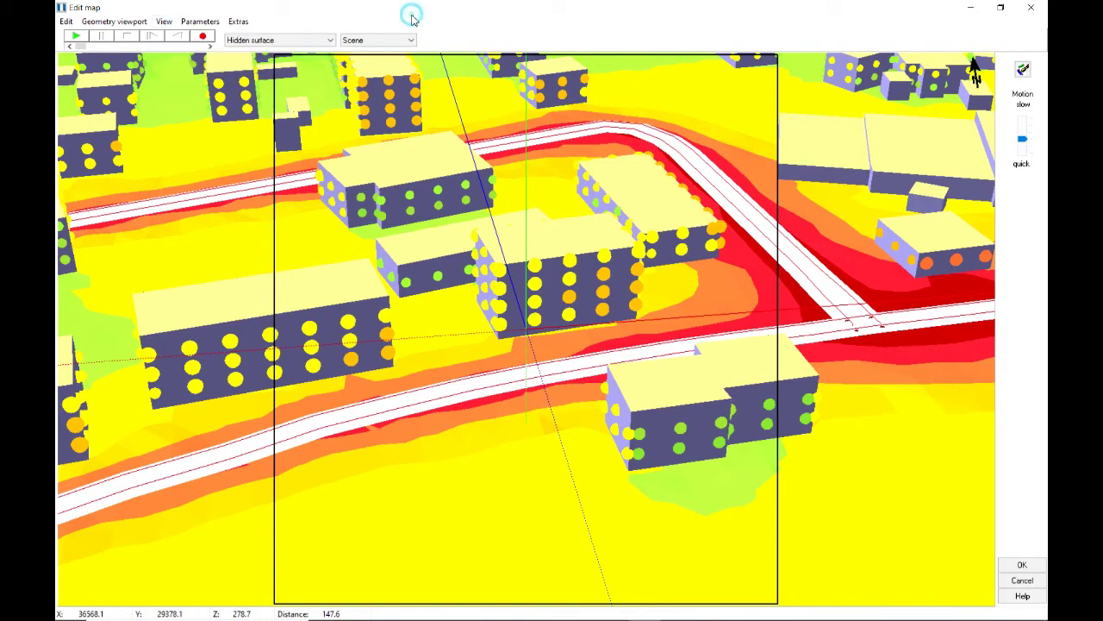
drag(529, 339, 574, 357)
click(1026, 583)
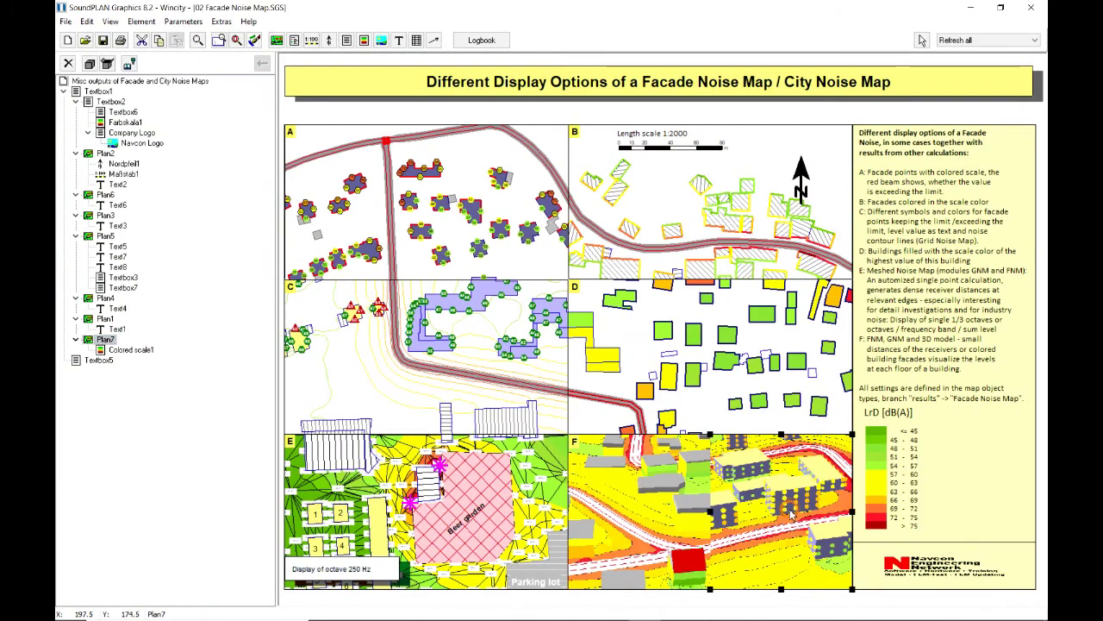
Inspect map F's Facade point size and 3D visibility in Map object types, then cancel without changes
right_click(778, 517)
click(845, 345)
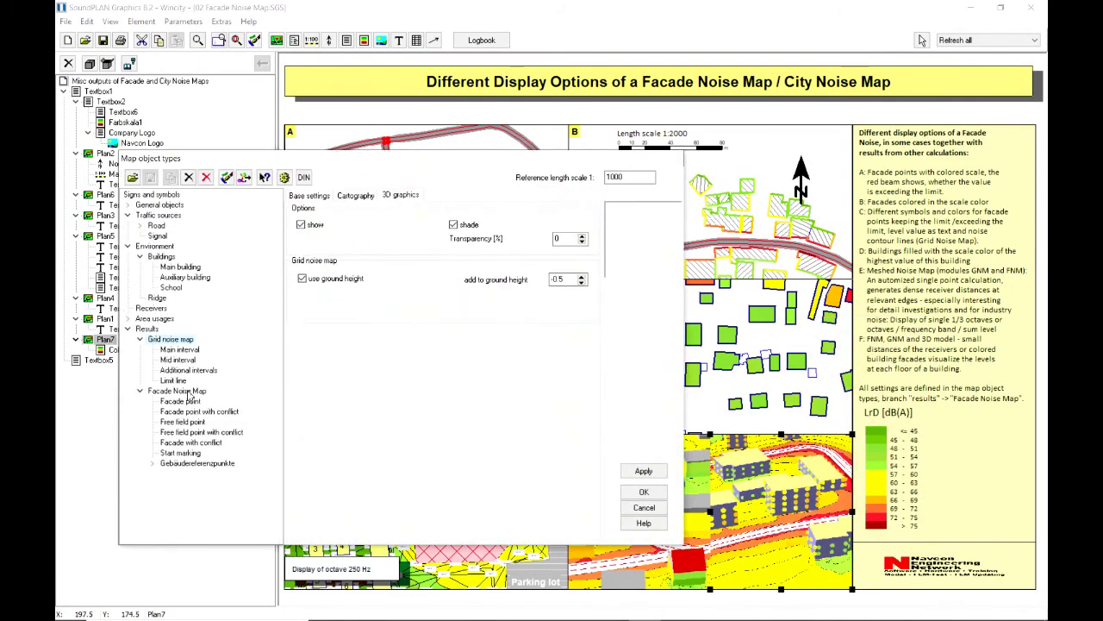
click(186, 393)
click(180, 400)
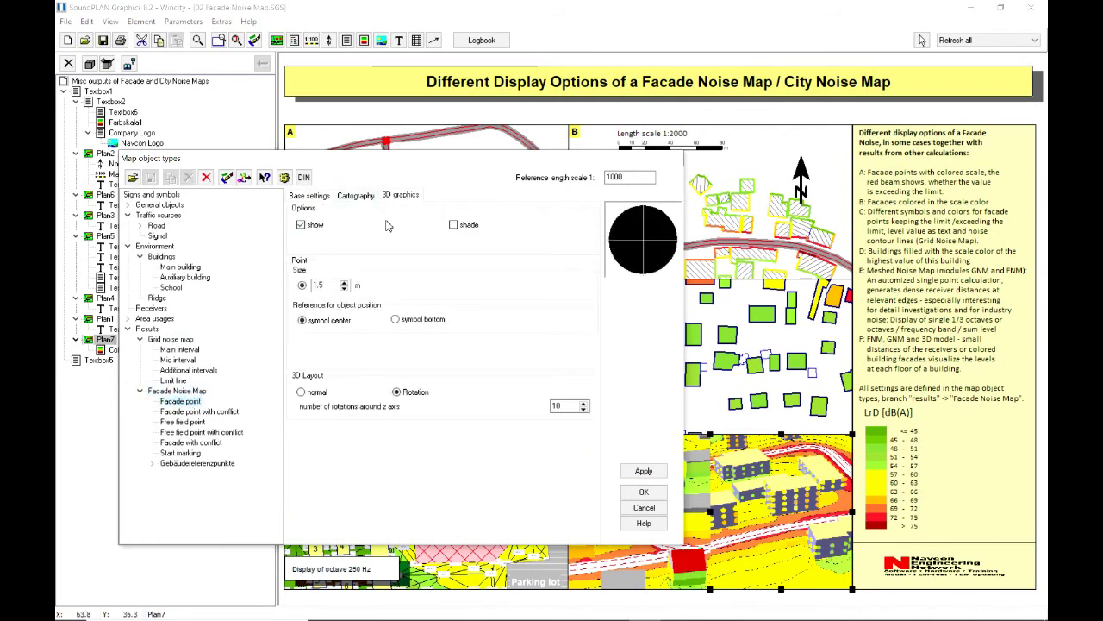
double_click(320, 286)
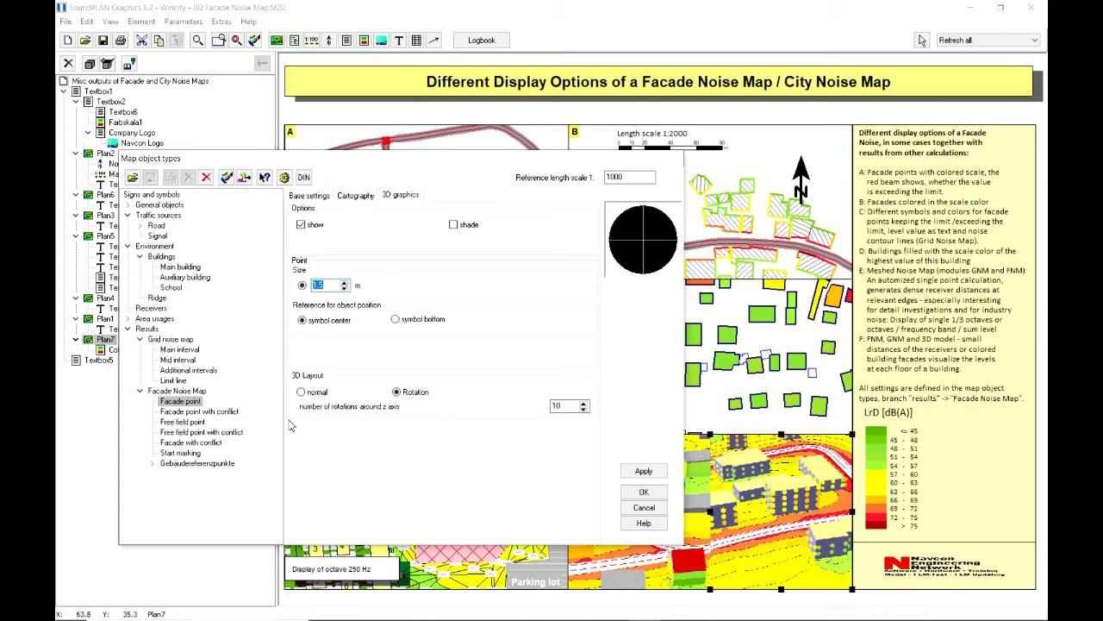
click(312, 227)
click(320, 227)
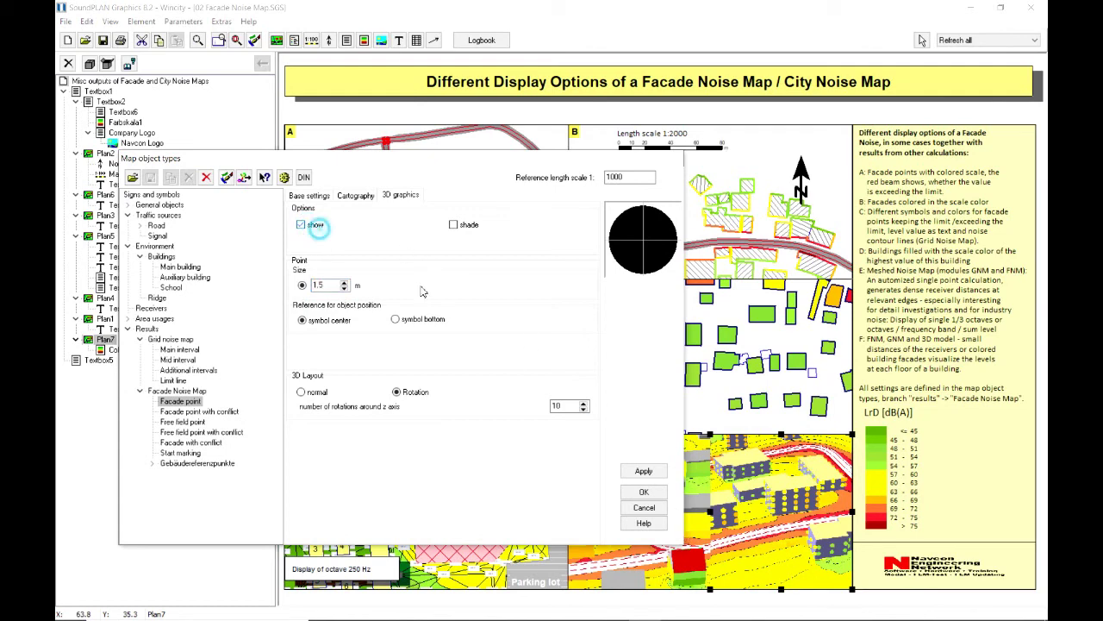
click(644, 507)
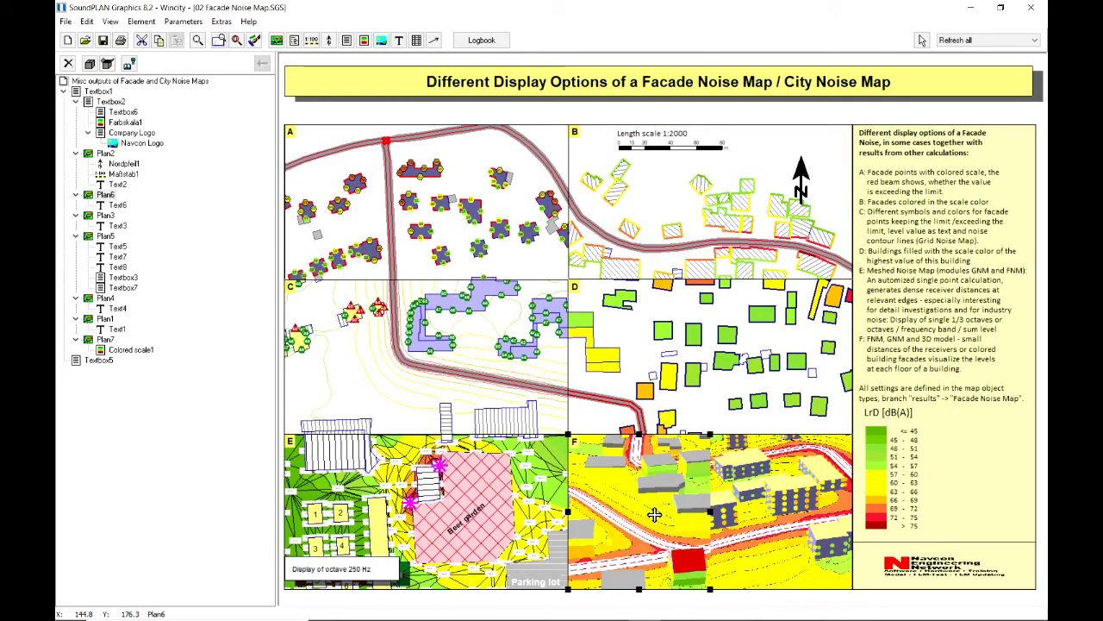
Reopen Map object types and browse Facade Noise Map base and 3D settings to Facade point 3D graphics
right_click(654, 515)
click(723, 345)
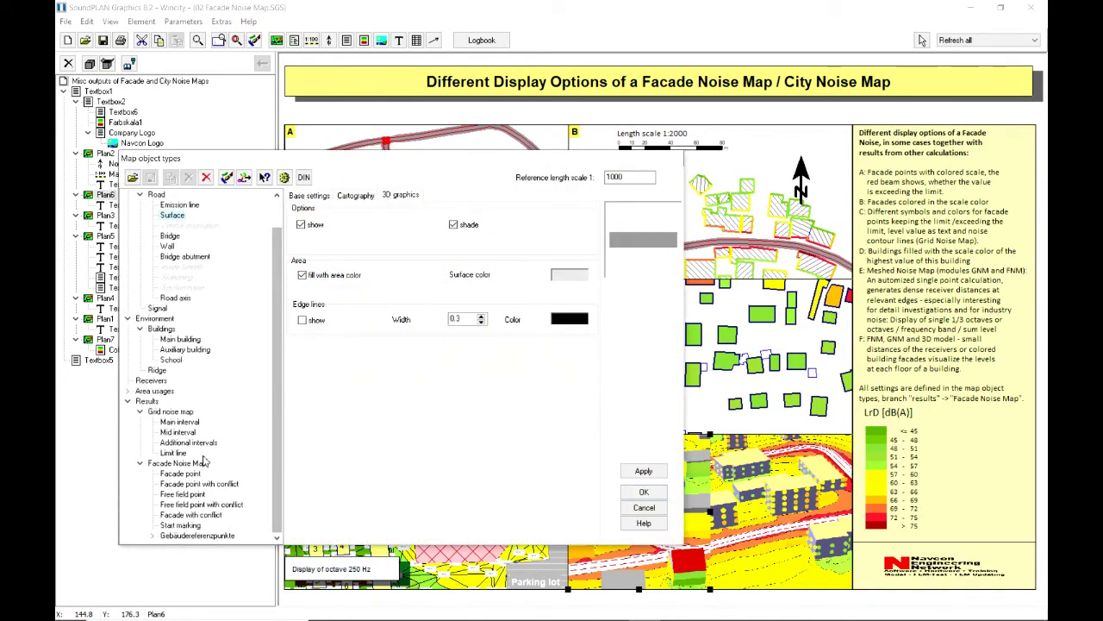
click(192, 464)
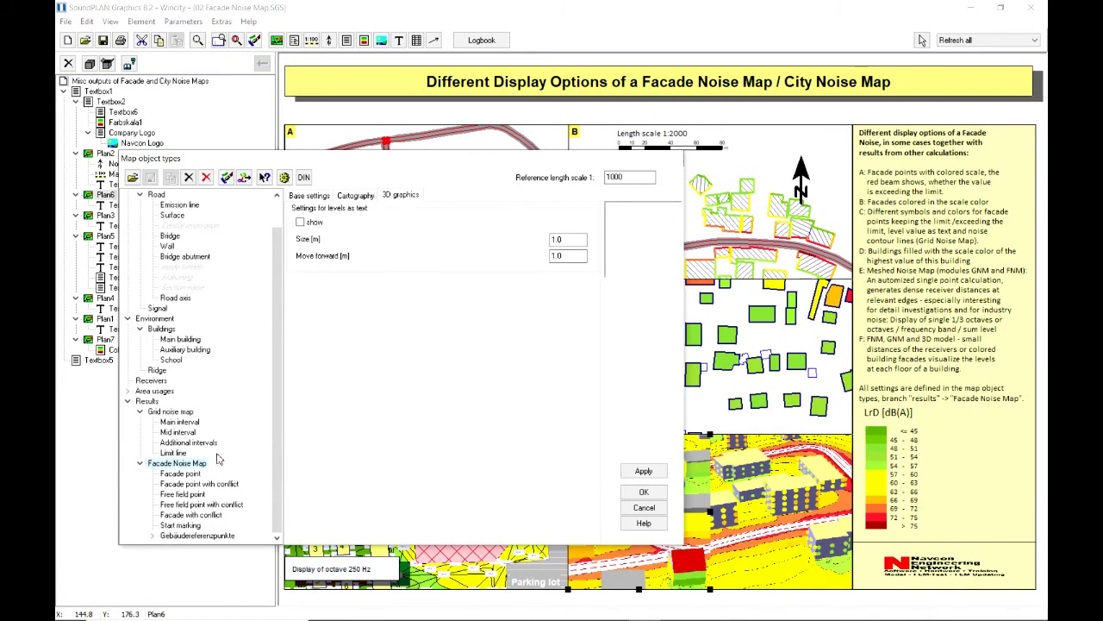
click(308, 197)
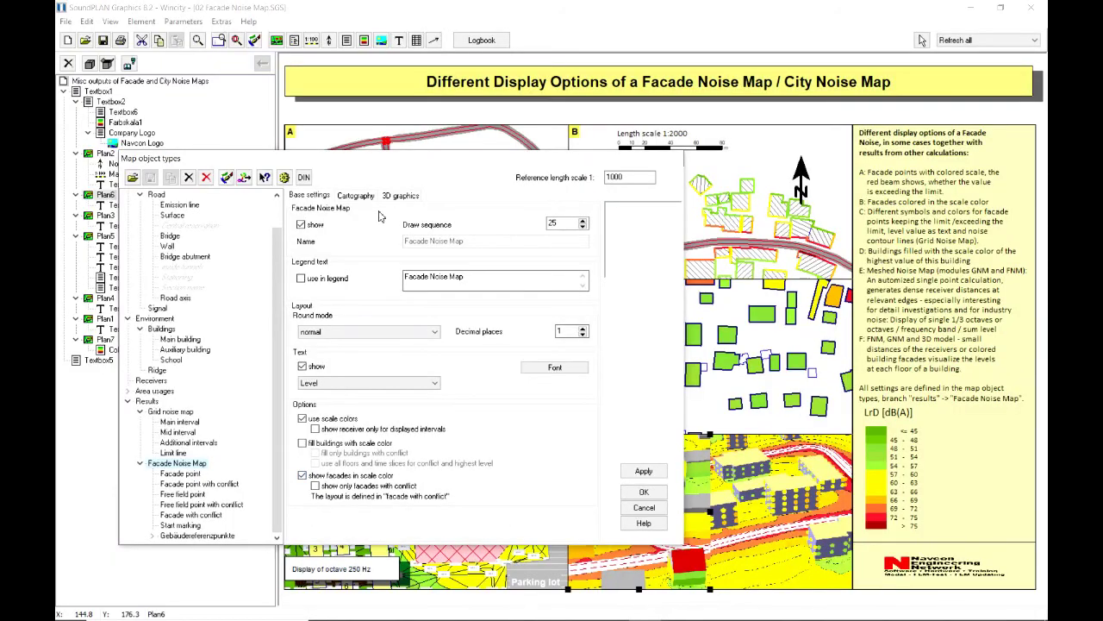
click(397, 195)
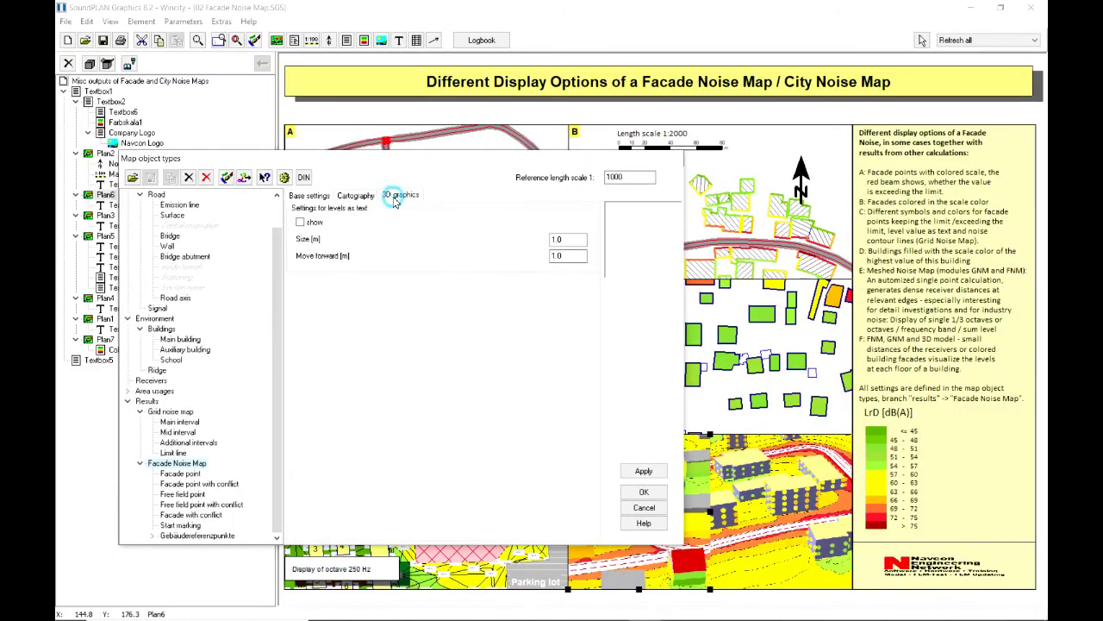
click(195, 477)
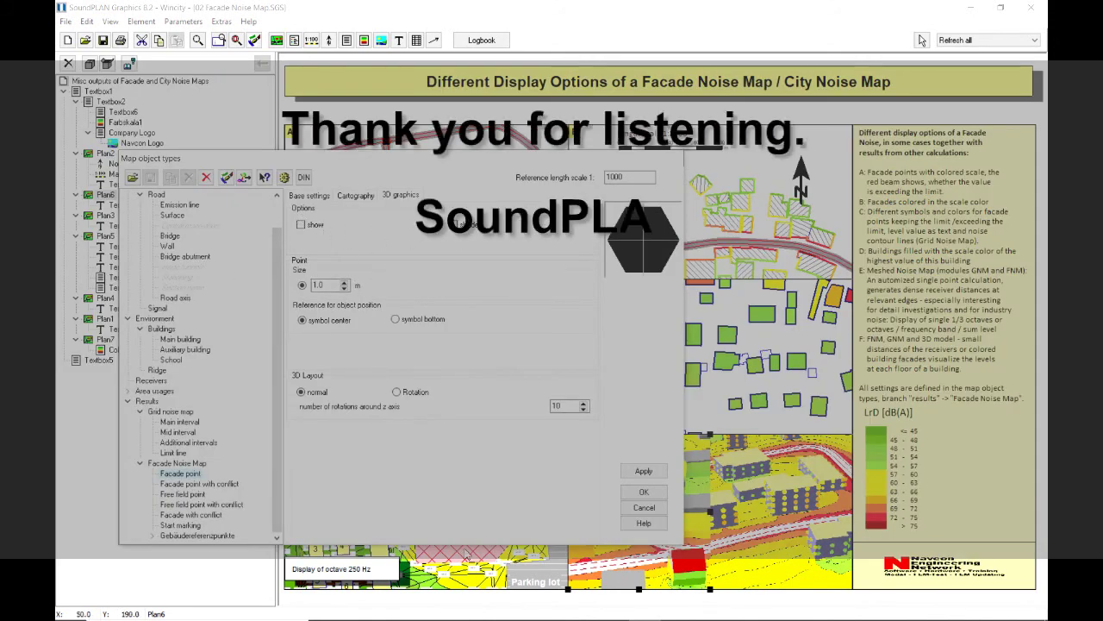
Cancel the Map object types dialog, leaving map F's facade point settings unchanged
click(655, 512)
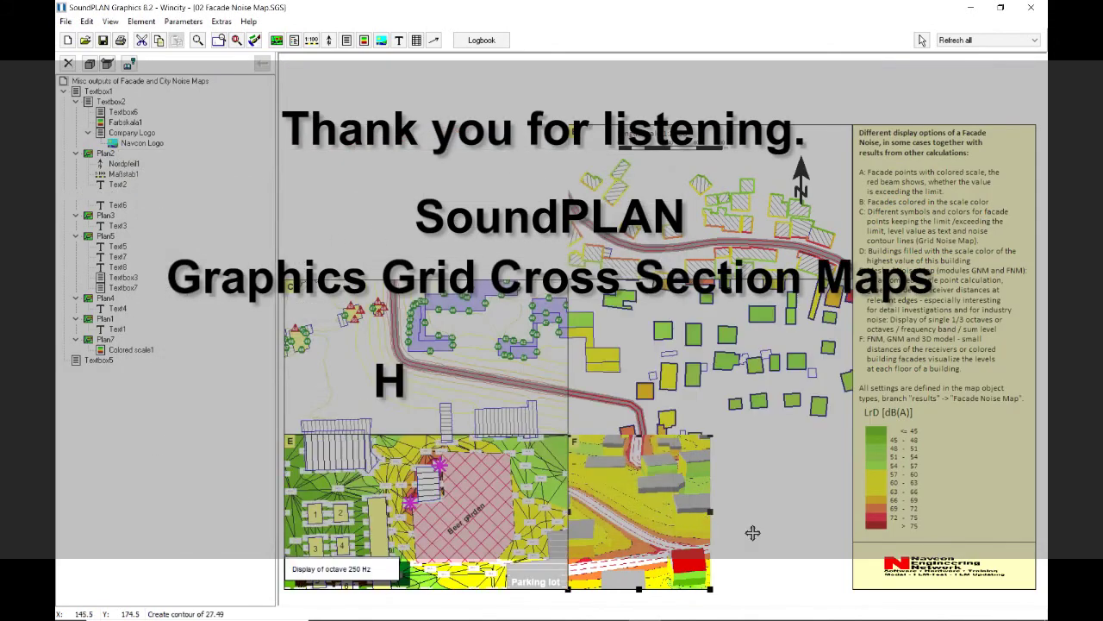